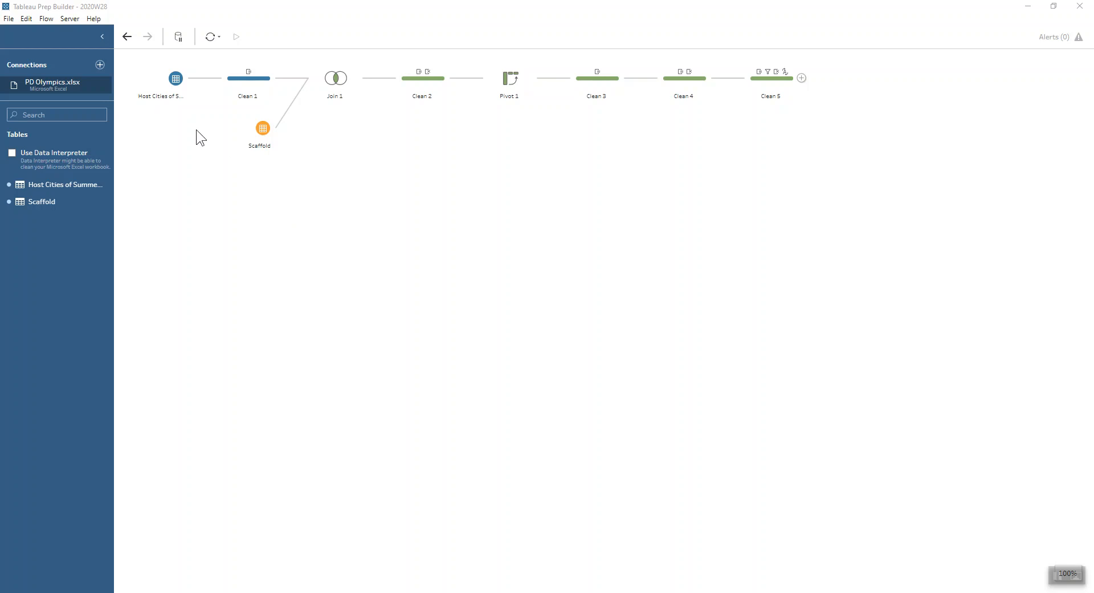
# - Show the Host Cities input step with its 11 fields and sample values
pyautogui.click(164, 82)
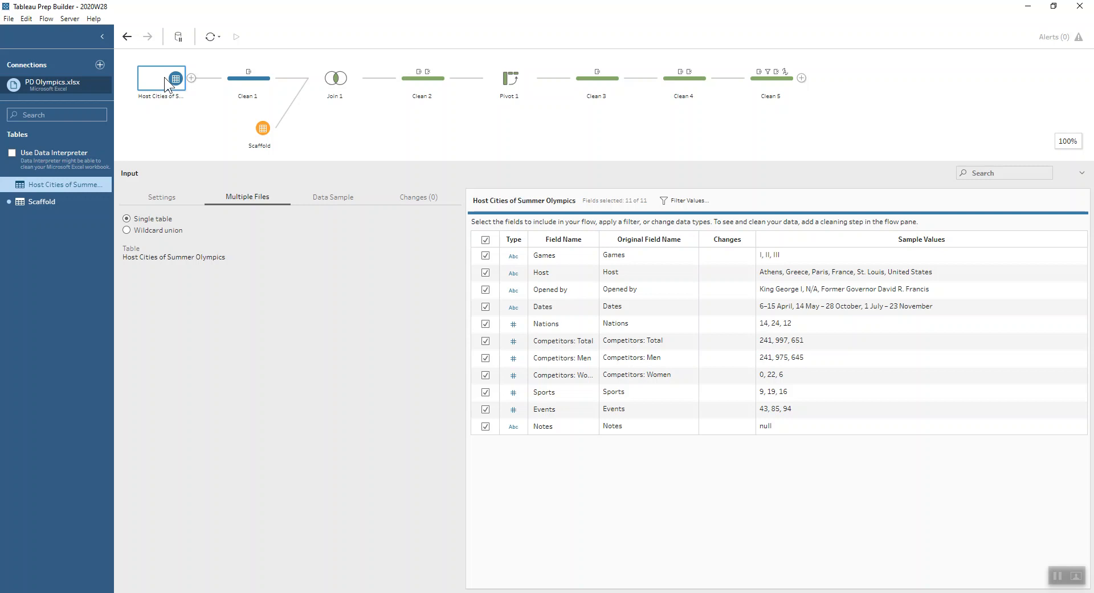
# - In Clean 1's profile, narrow the Length card to the games with two-character numerals
pyautogui.click(247, 79)
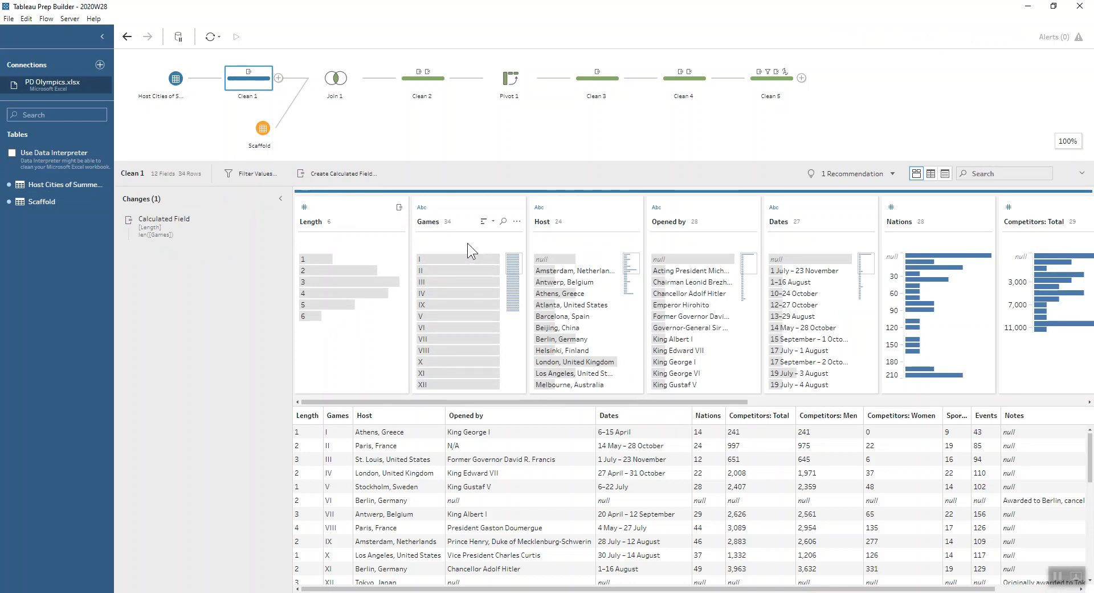
pyautogui.moveTo(316, 258)
pyautogui.click(374, 270)
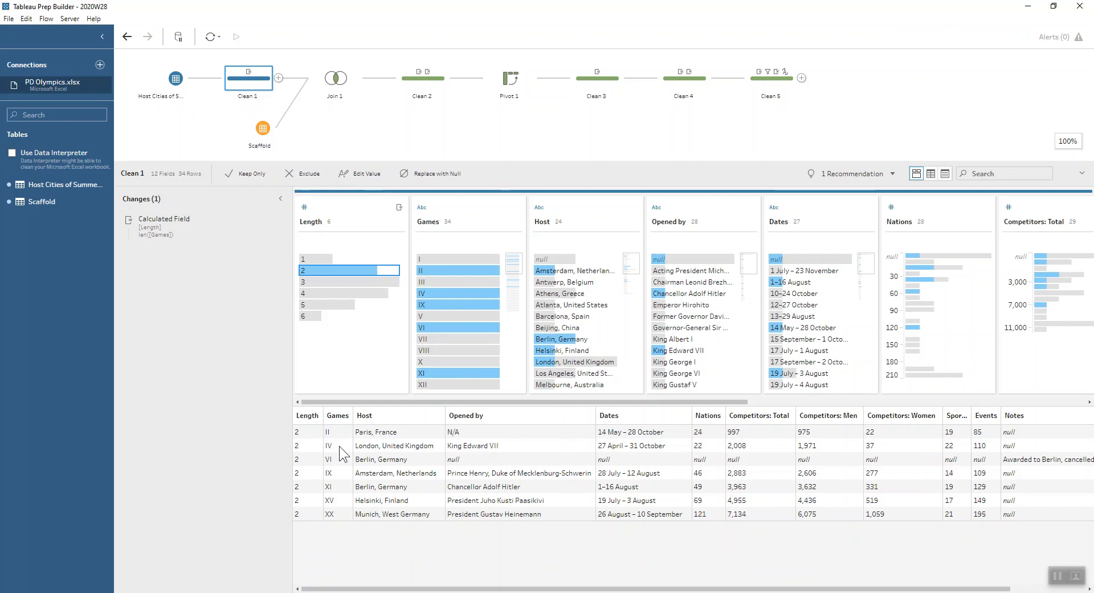
# - Review Join 1's Length >= Scaffold clause and which field it uses
pyautogui.click(335, 79)
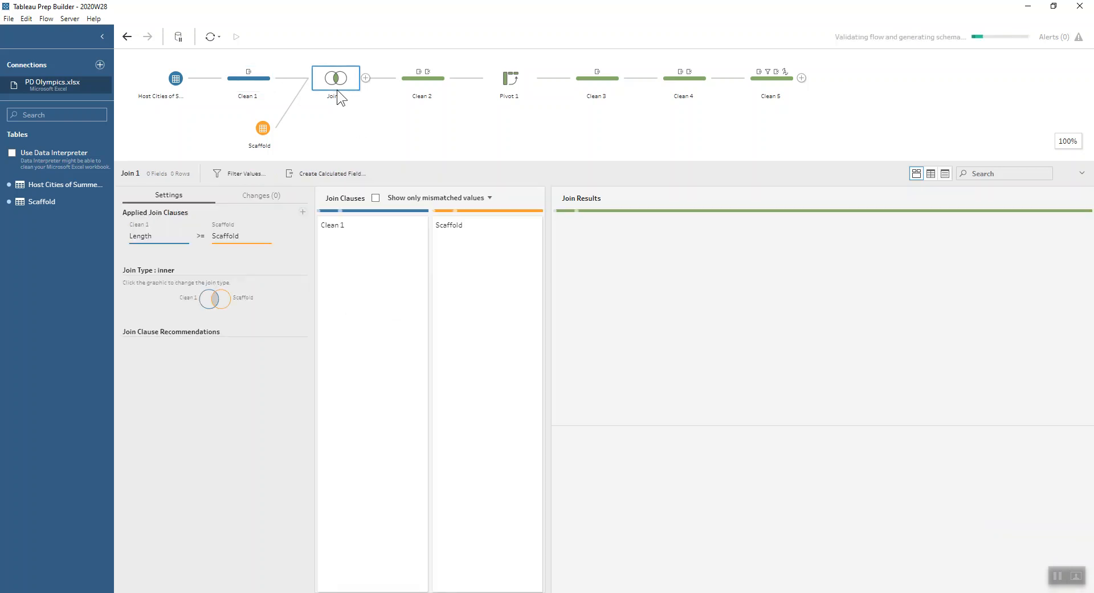
pyautogui.click(159, 236)
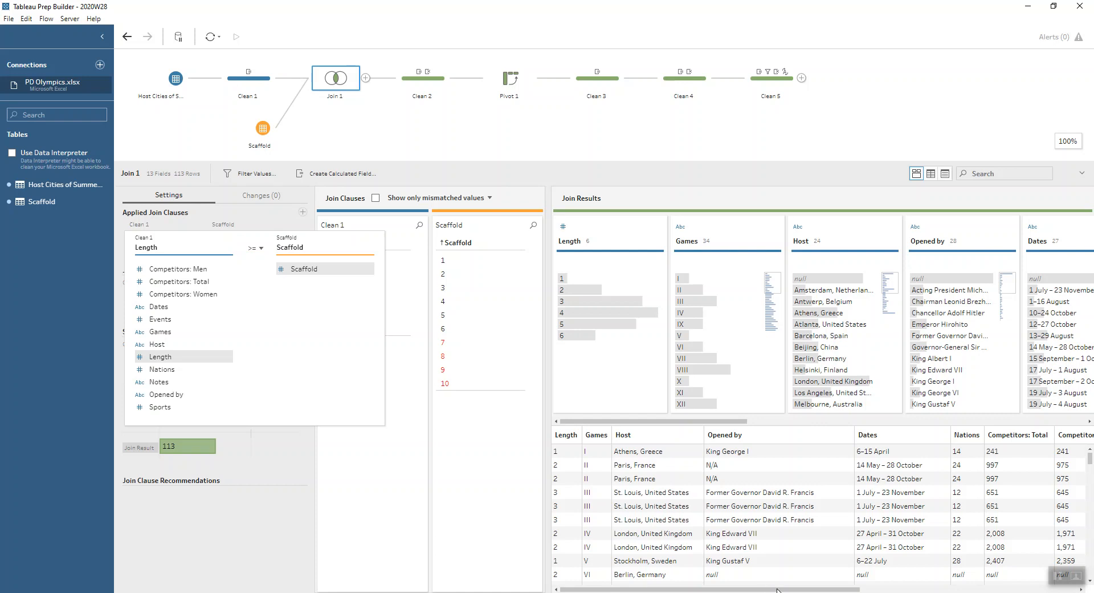
pyautogui.moveTo(778, 589); pyautogui.dragTo(855, 590)
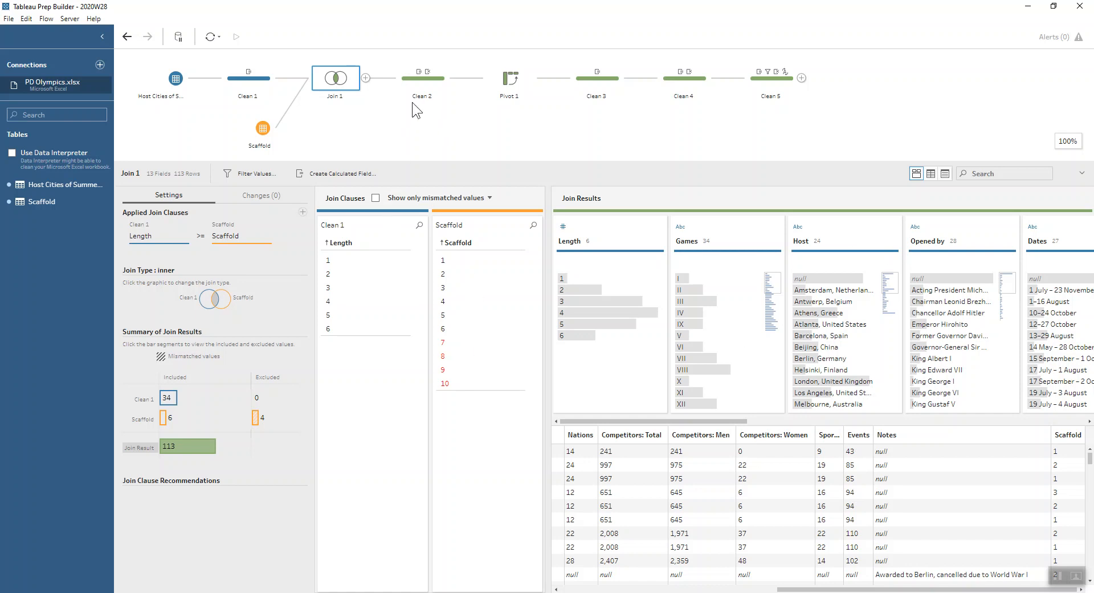
# - Review Clean 2's Roman Numeral formula mid([Games],[Scaffold],1) and show the rows for the IV games
pyautogui.click(418, 84)
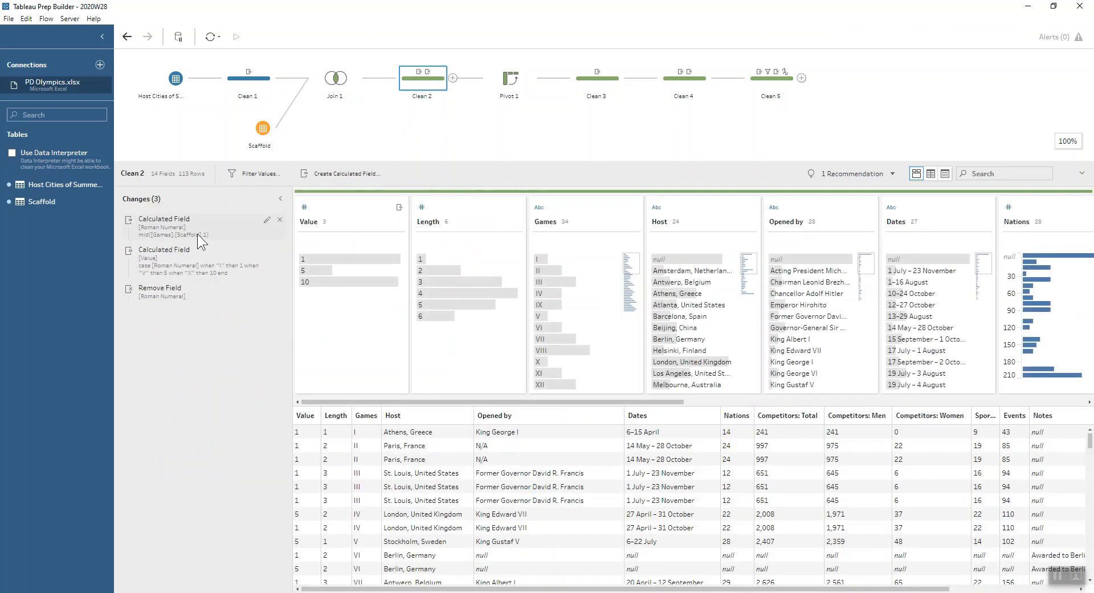
pyautogui.doubleClick(197, 233)
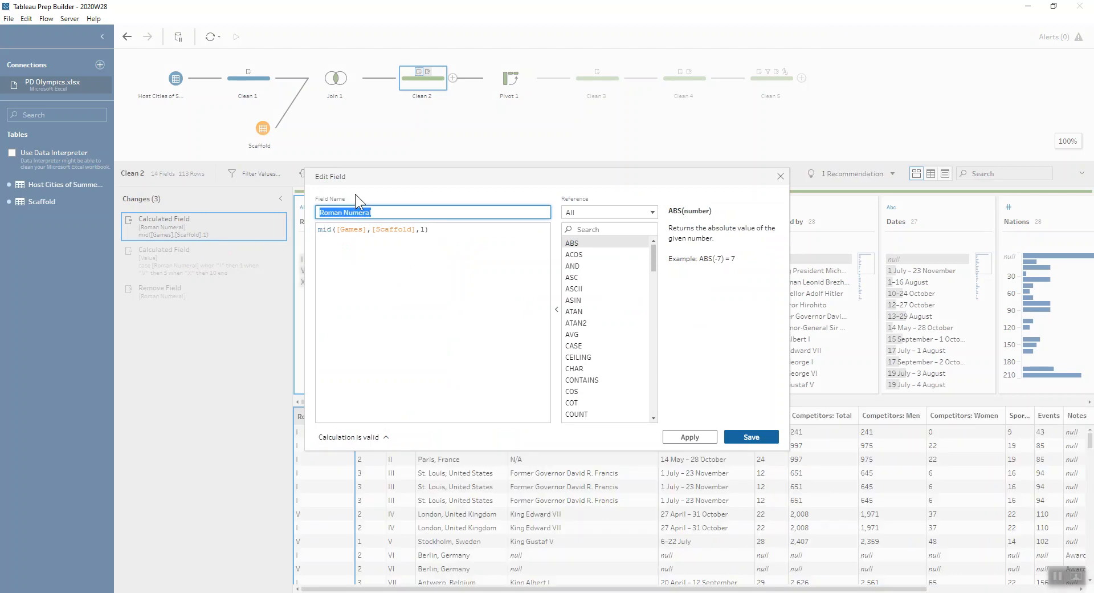
pyautogui.moveTo(372, 180); pyautogui.dragTo(378, 98)
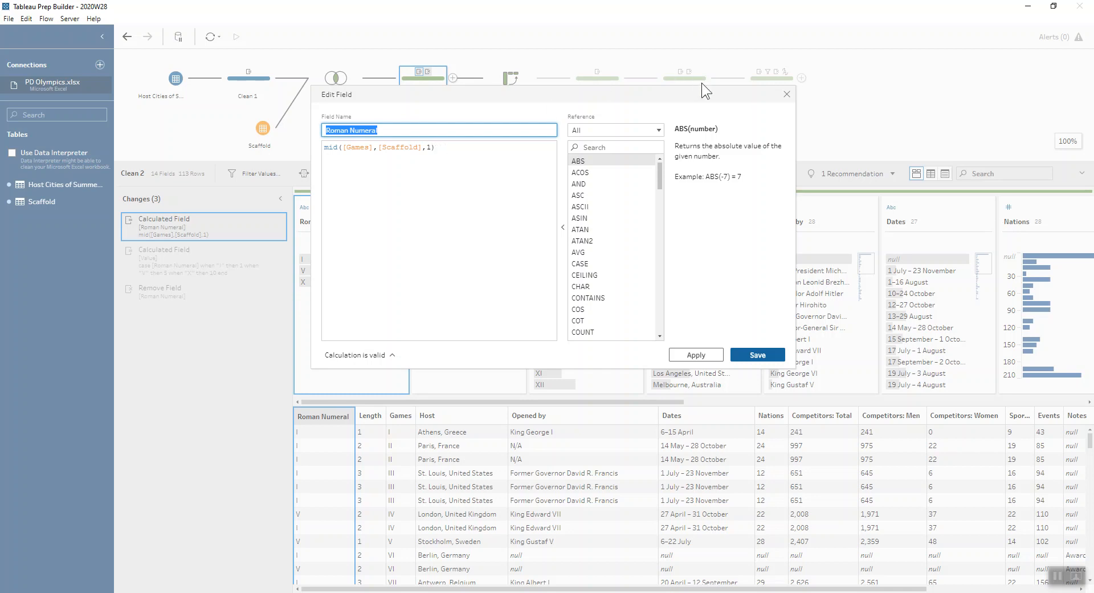
pyautogui.click(786, 93)
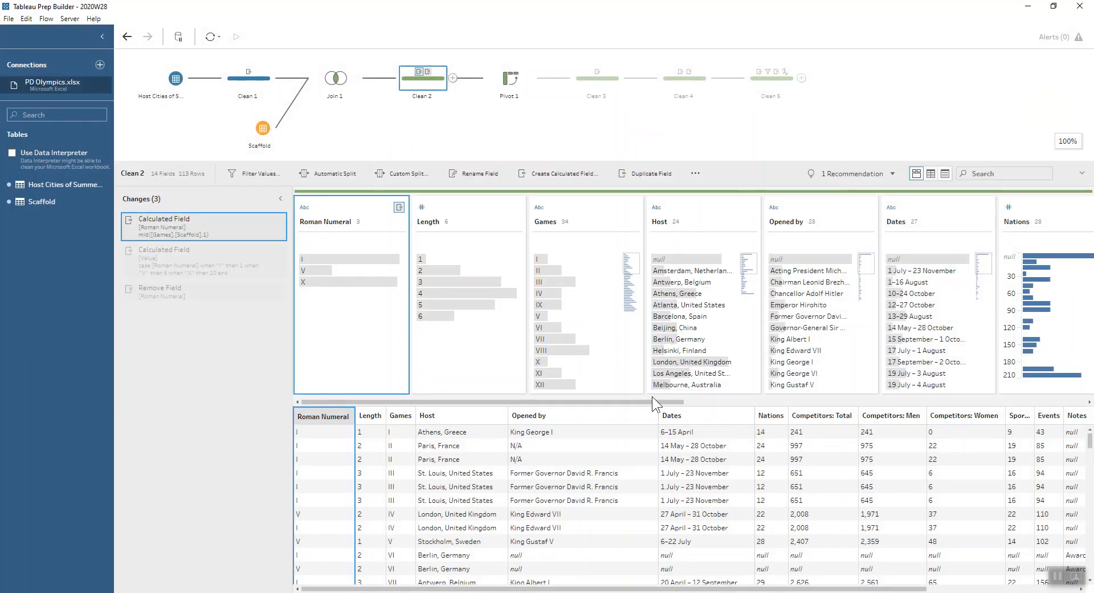
pyautogui.moveTo(539, 304)
pyautogui.click(548, 294)
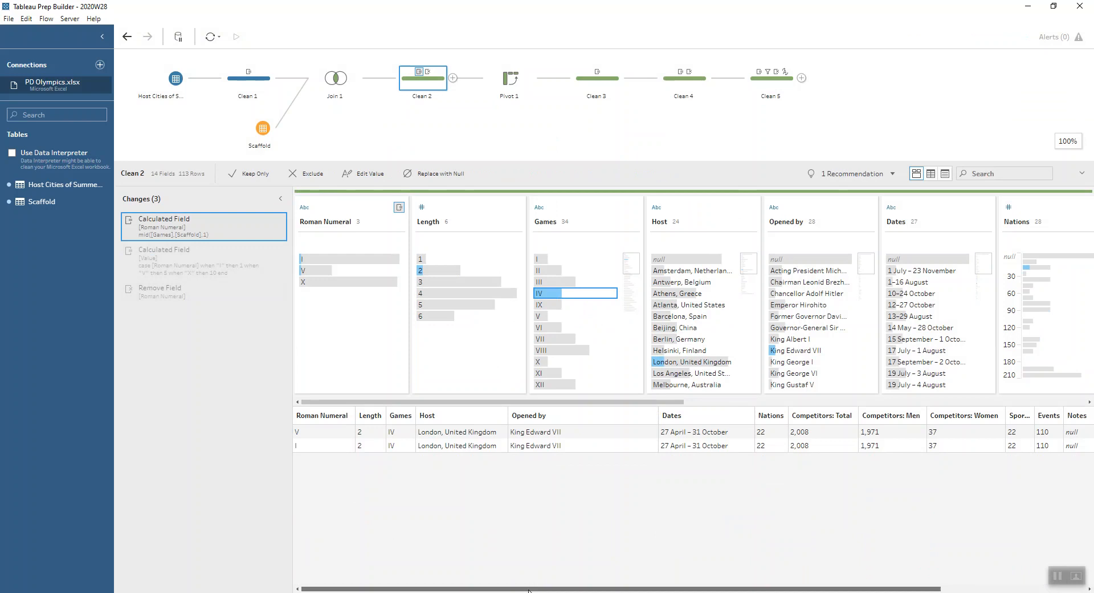
pyautogui.moveTo(581, 587)
pyautogui.mouseDown()
pyautogui.moveTo(870, 560)
pyautogui.moveTo(455, 549)
pyautogui.mouseUp()
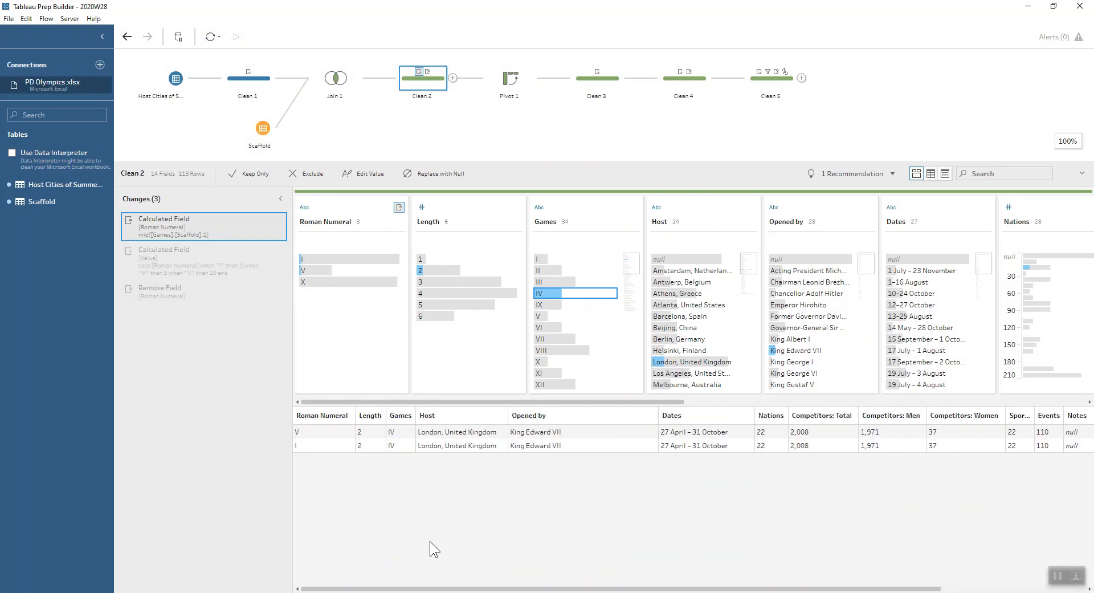
pyautogui.moveTo(422, 587)
pyautogui.mouseDown()
pyautogui.moveTo(752, 584)
pyautogui.moveTo(392, 567)
pyautogui.mouseUp()
# - Review the Value CASE formula mapping I, V, X to 1, 5, 10 and the data after Roman Numeral is removed
pyautogui.doubleClick(146, 270)
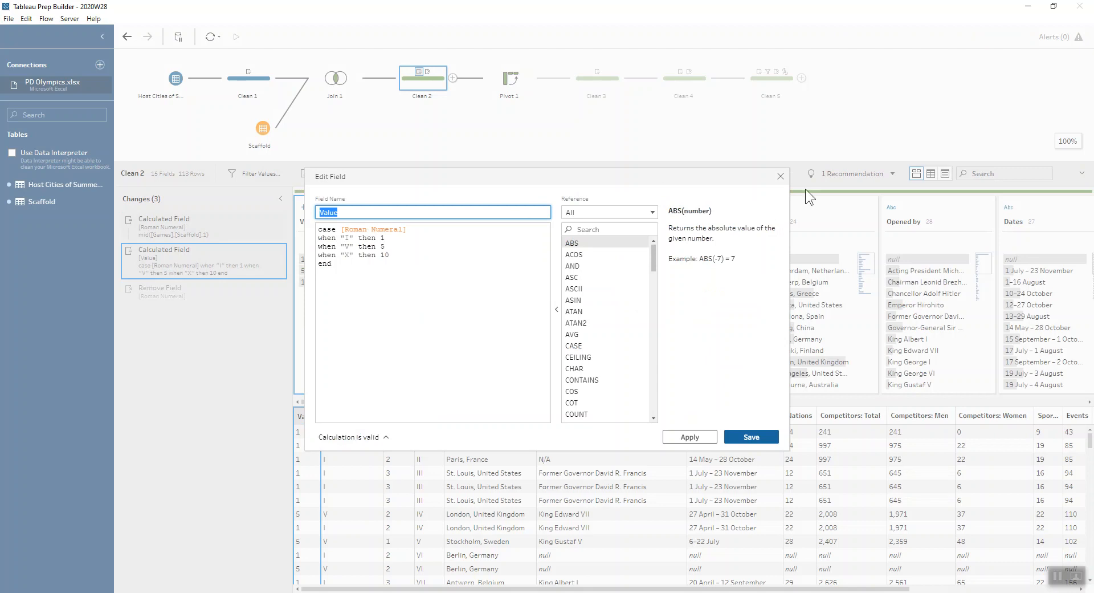
pyautogui.click(781, 176)
pyautogui.moveTo(462, 220)
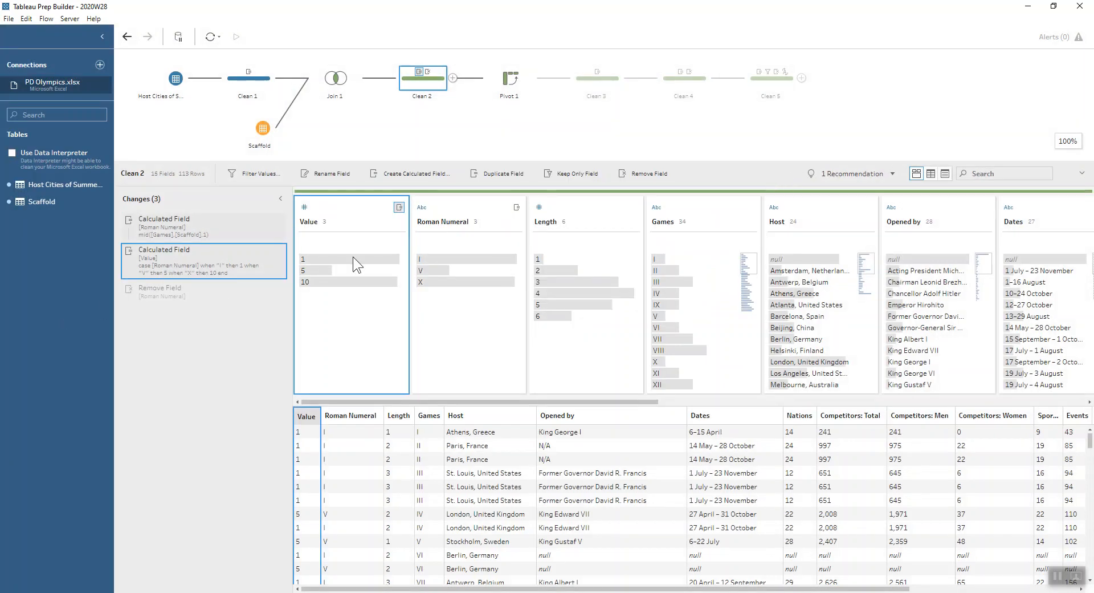
pyautogui.click(182, 287)
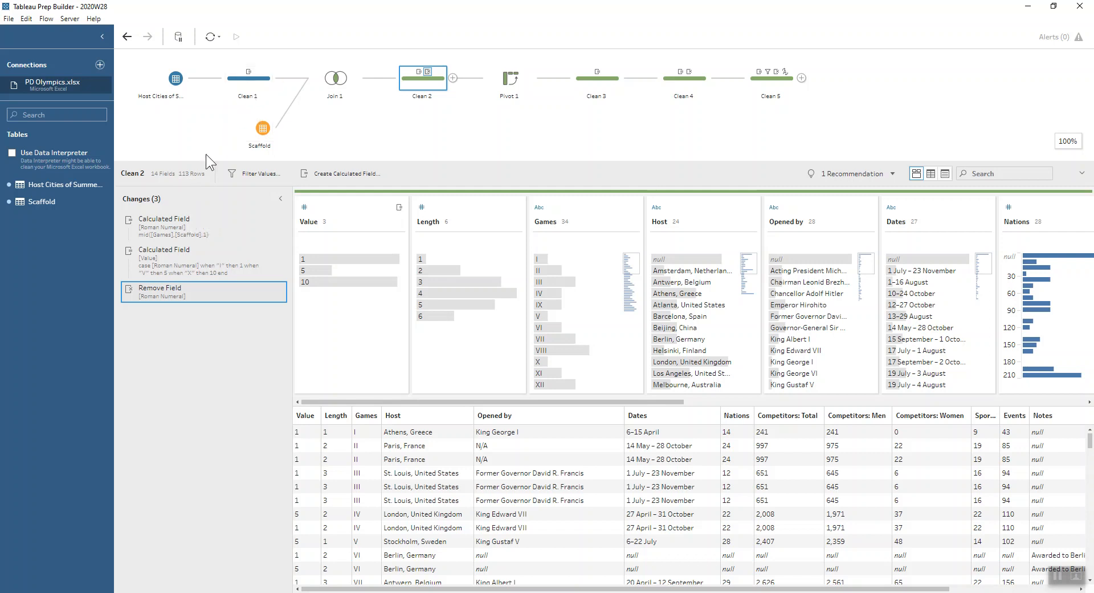
# - Revisit Clean 1 and Clean 2, then move on to the Pivot 1 step
pyautogui.click(248, 79)
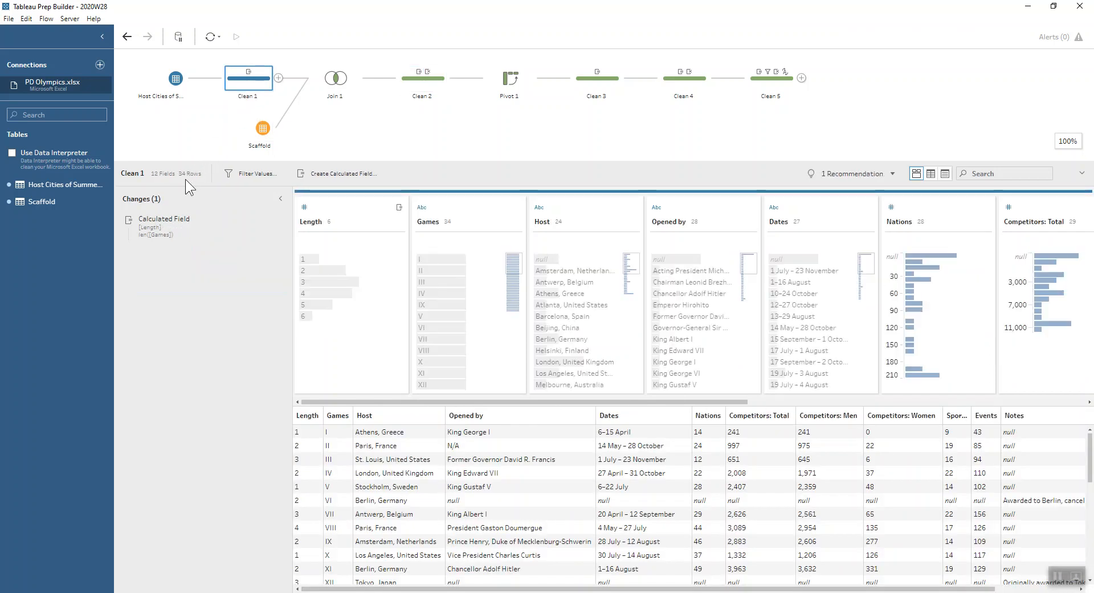
pyautogui.click(439, 83)
pyautogui.moveTo(422, 78)
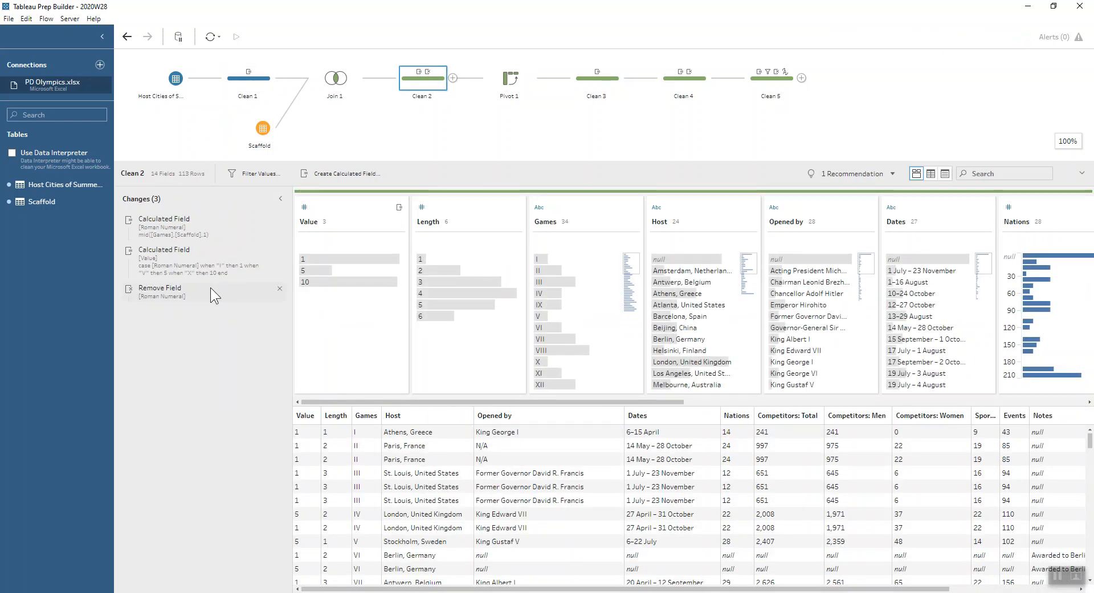
pyautogui.click(509, 78)
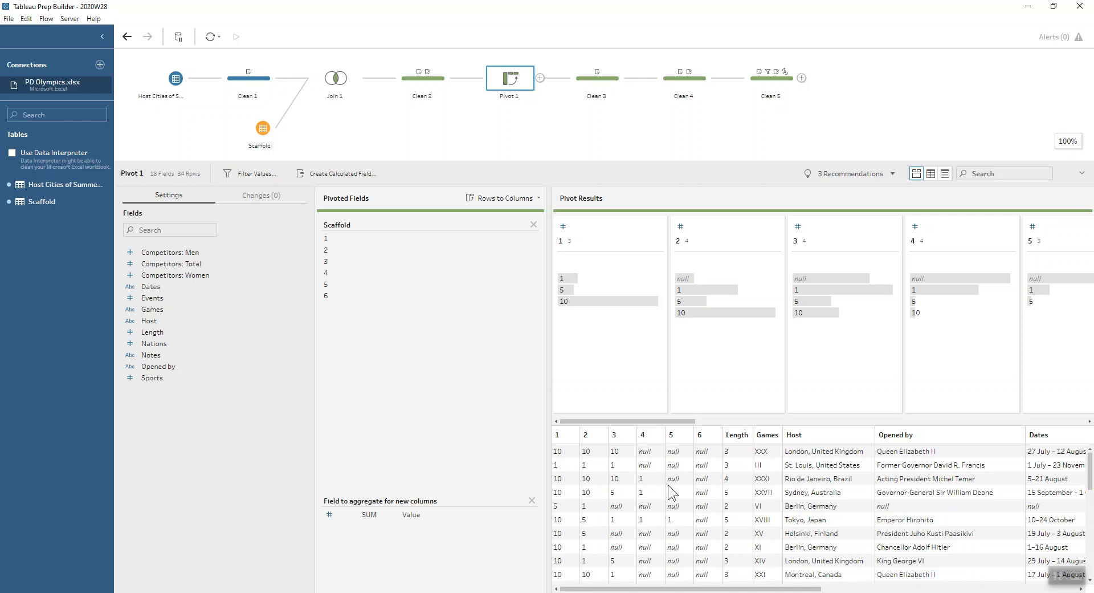
# - Show Clean 3 with its five iif calculated fields and profile
pyautogui.click(592, 87)
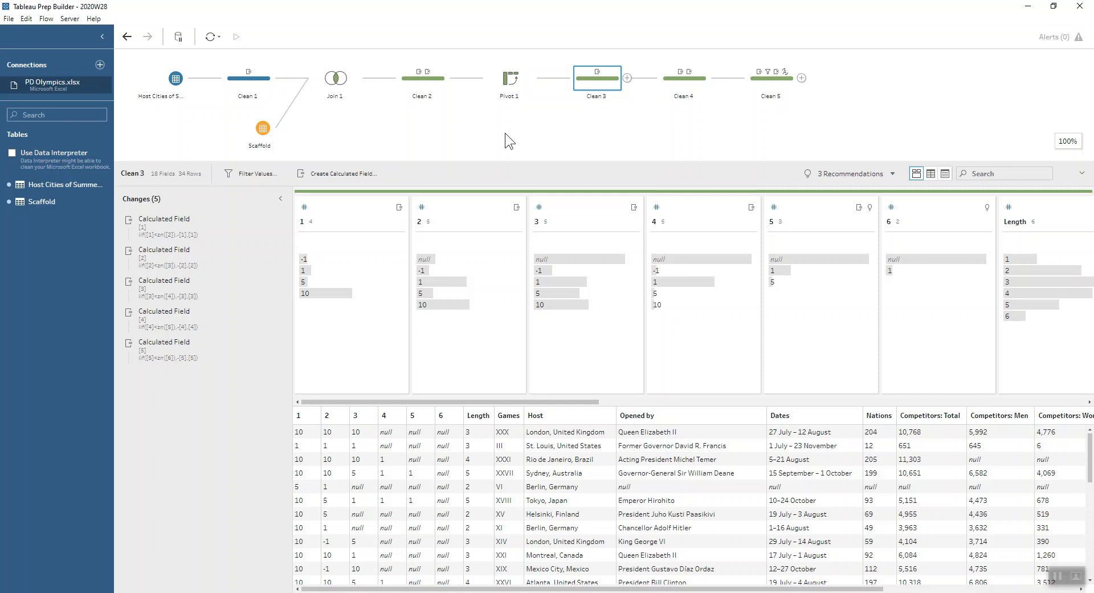
# - Review field 1's formula iif([1]<zn([2]),-[1],[1]) in the editor
pyautogui.doubleClick(205, 226)
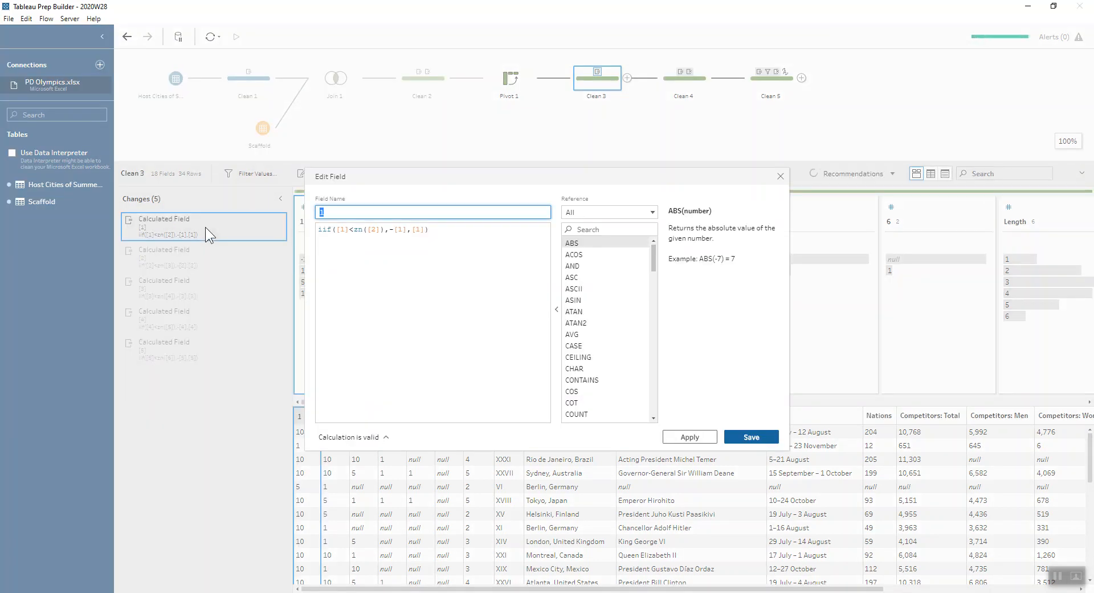
pyautogui.moveTo(371, 179); pyautogui.dragTo(433, 139)
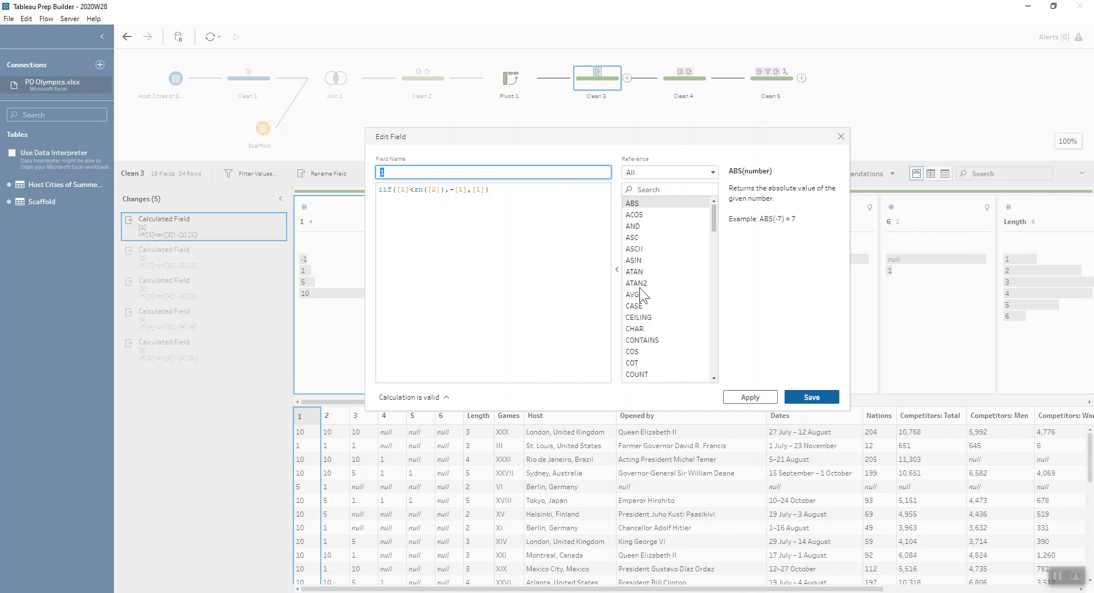
# - Filter to the IV games row, preview Clean 3's calculated fields 2 through 5, and move on to Clean 4
pyautogui.click(840, 137)
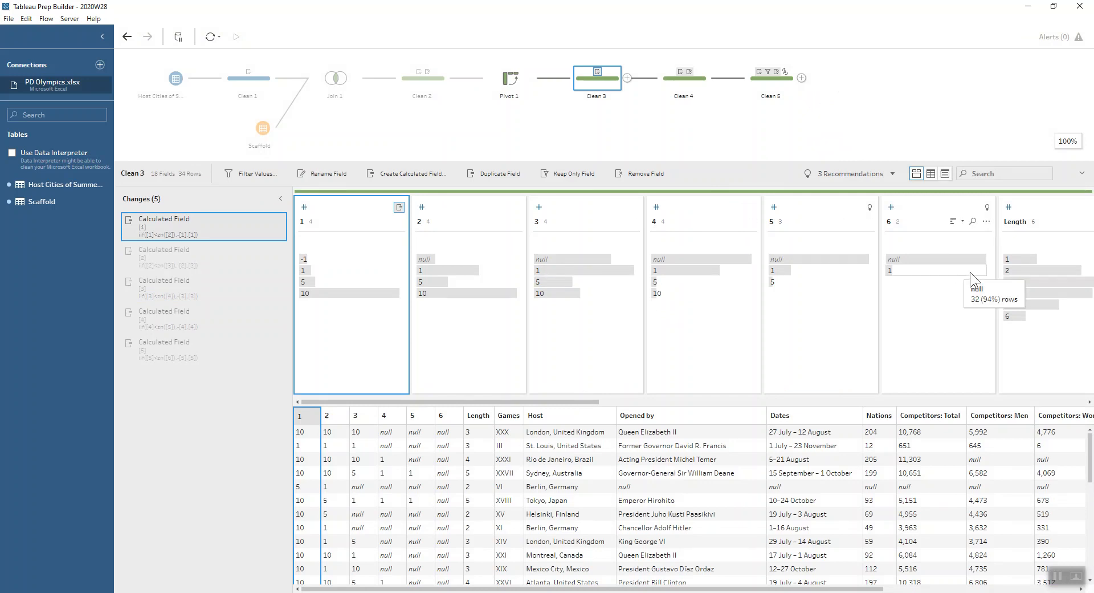
pyautogui.moveTo(519, 401); pyautogui.dragTo(631, 404)
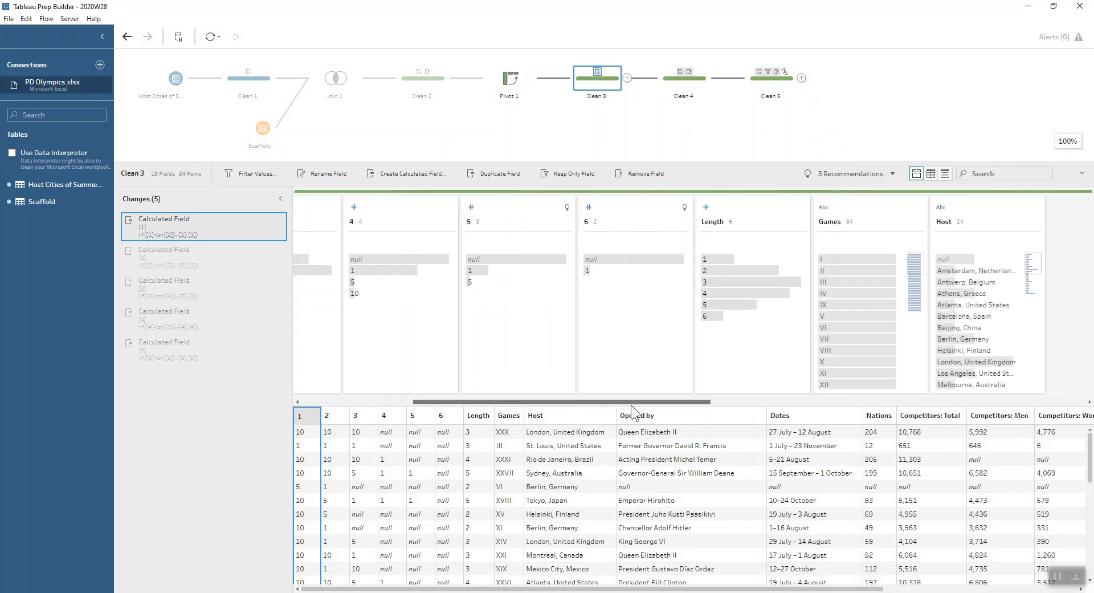
pyautogui.click(838, 294)
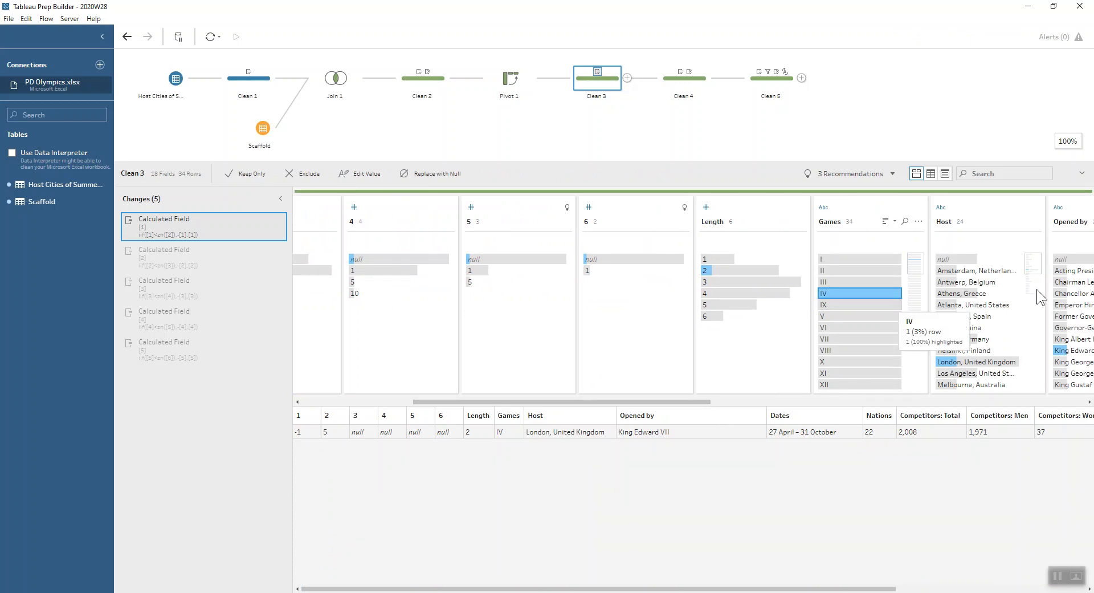
pyautogui.click(141, 257)
pyautogui.click(153, 285)
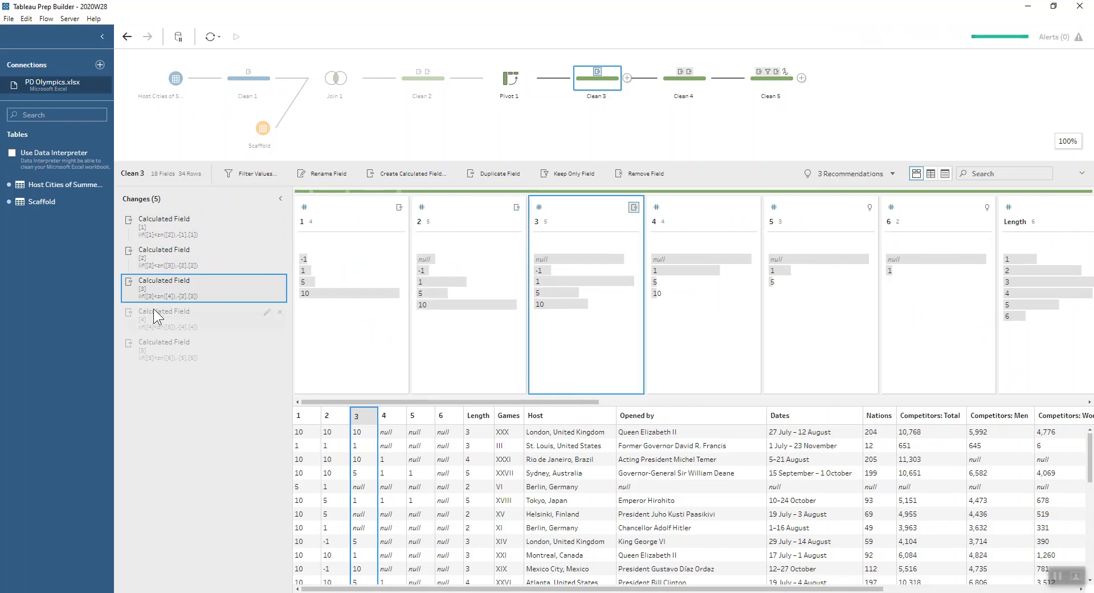
pyautogui.click(159, 316)
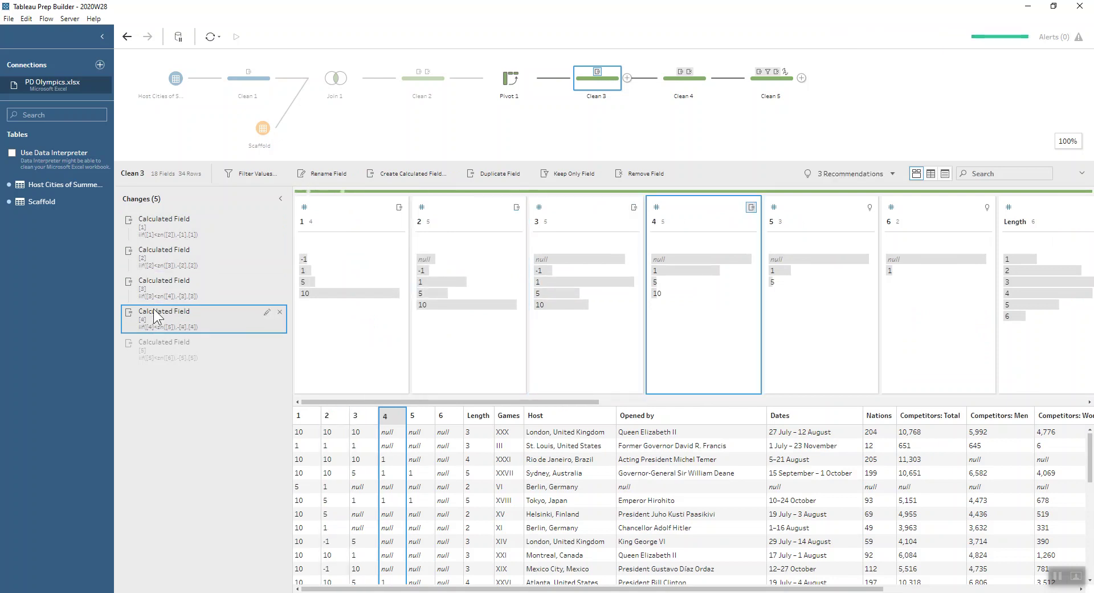
pyautogui.click(145, 346)
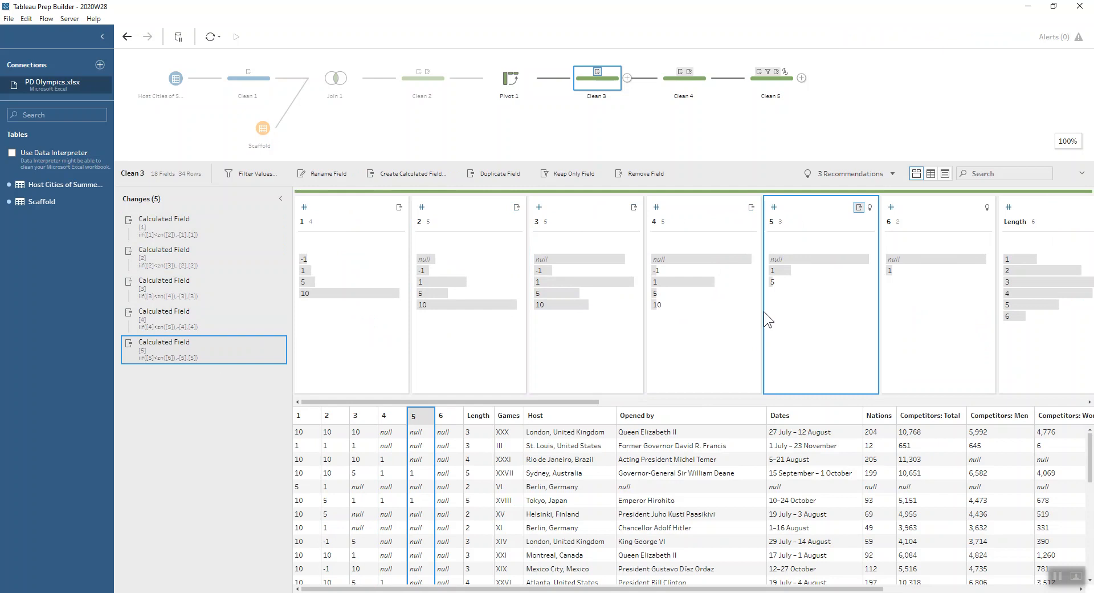
pyautogui.click(684, 79)
# - Review the Year formula ((zn([1])+…+zn([6]))*4)+1892 without changing it
pyautogui.doubleClick(203, 226)
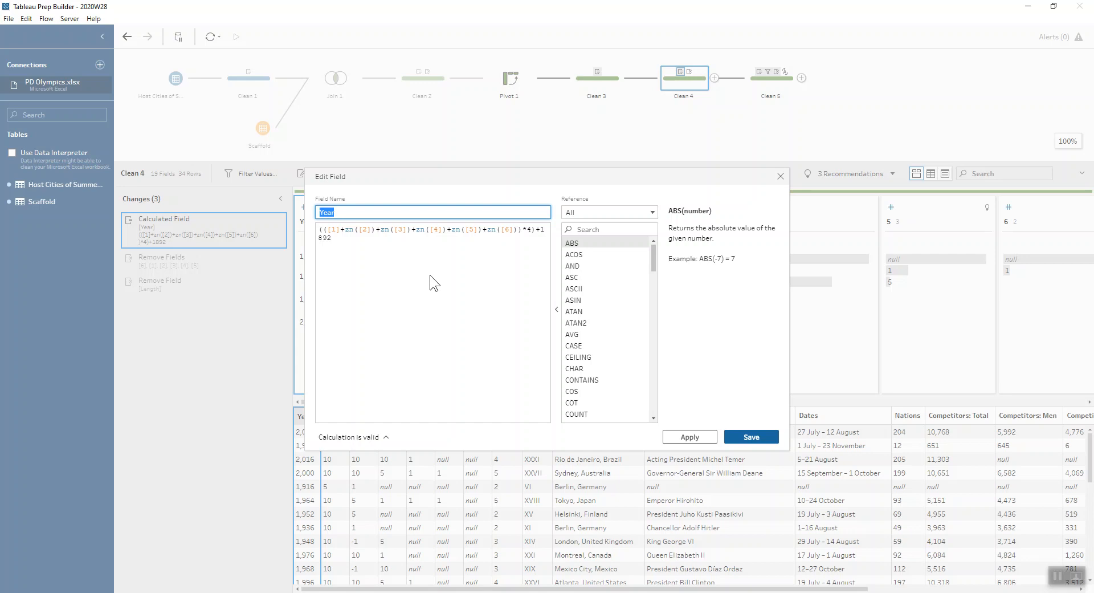
pyautogui.click(527, 229)
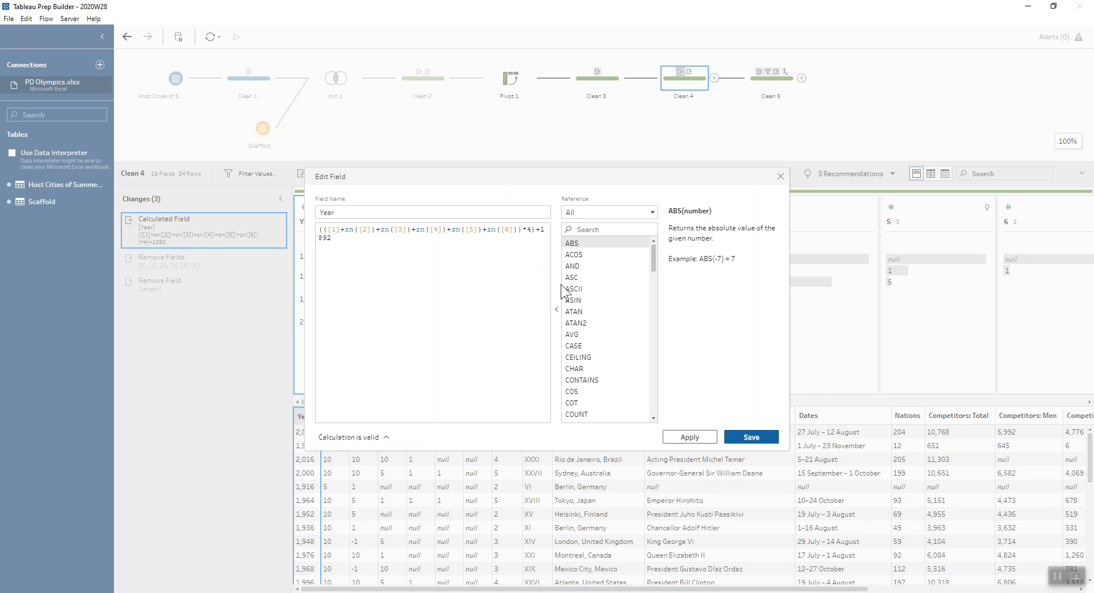
pyautogui.click(781, 175)
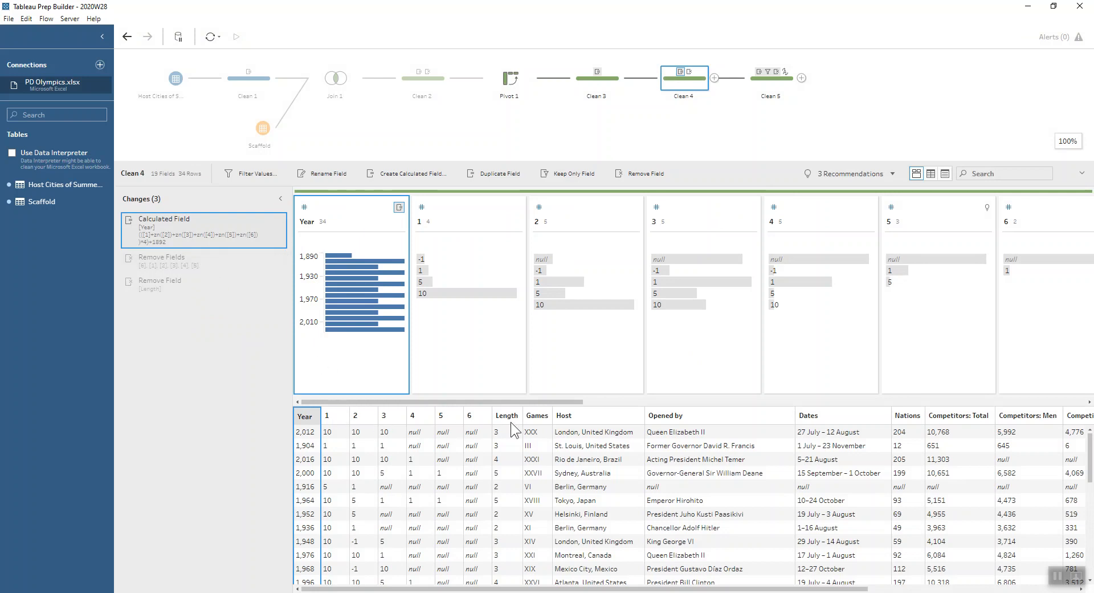
# - View Clean 4 after Length is removed, then Clean 5 at its Start Day regex-extraction change
pyautogui.click(158, 290)
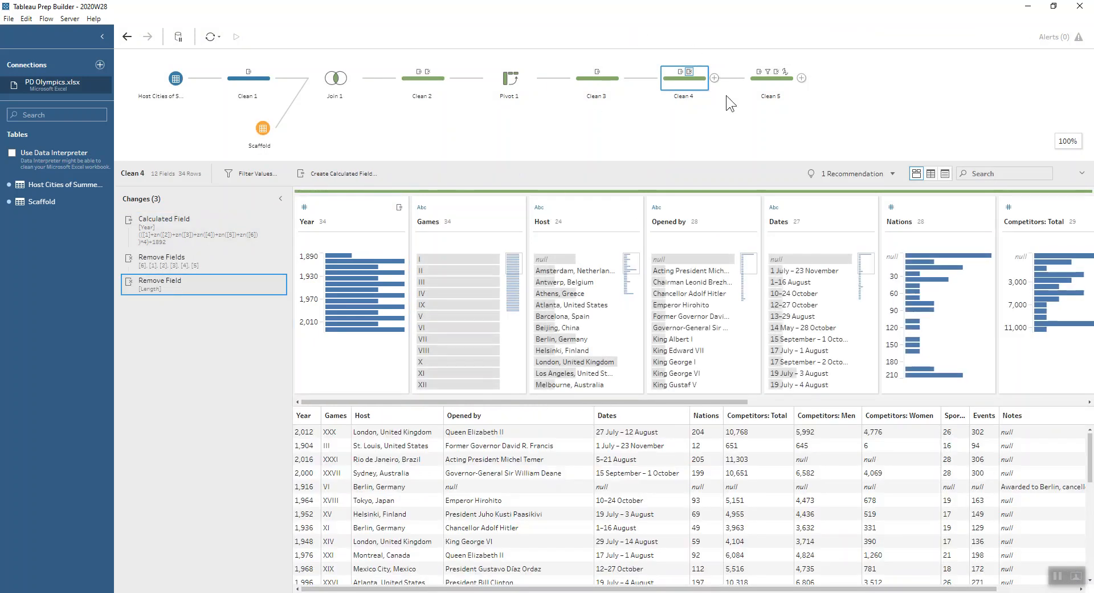
pyautogui.click(764, 88)
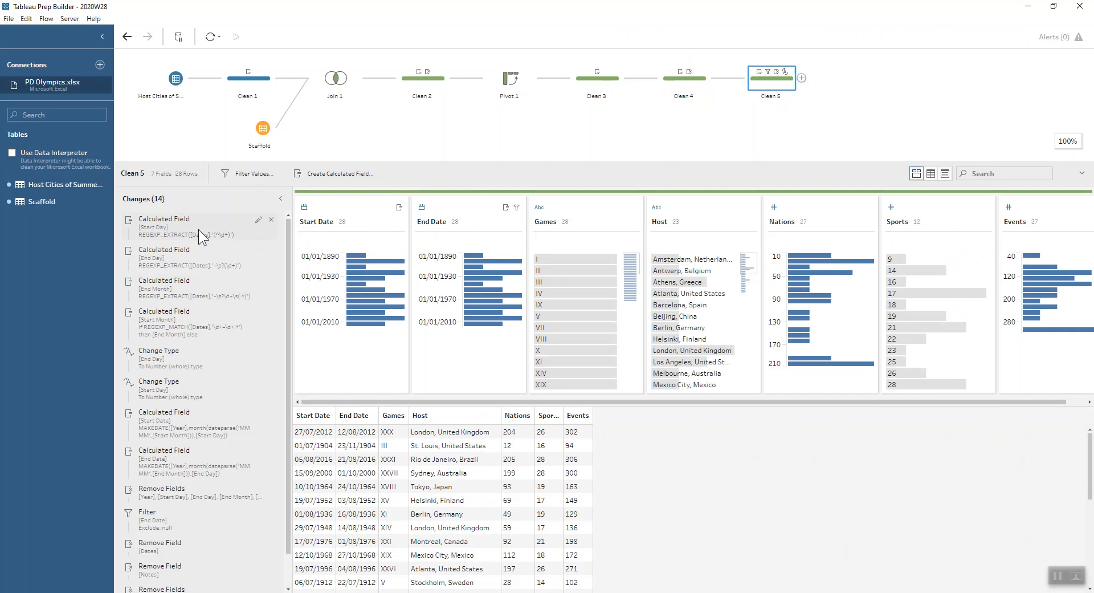
pyautogui.click(199, 229)
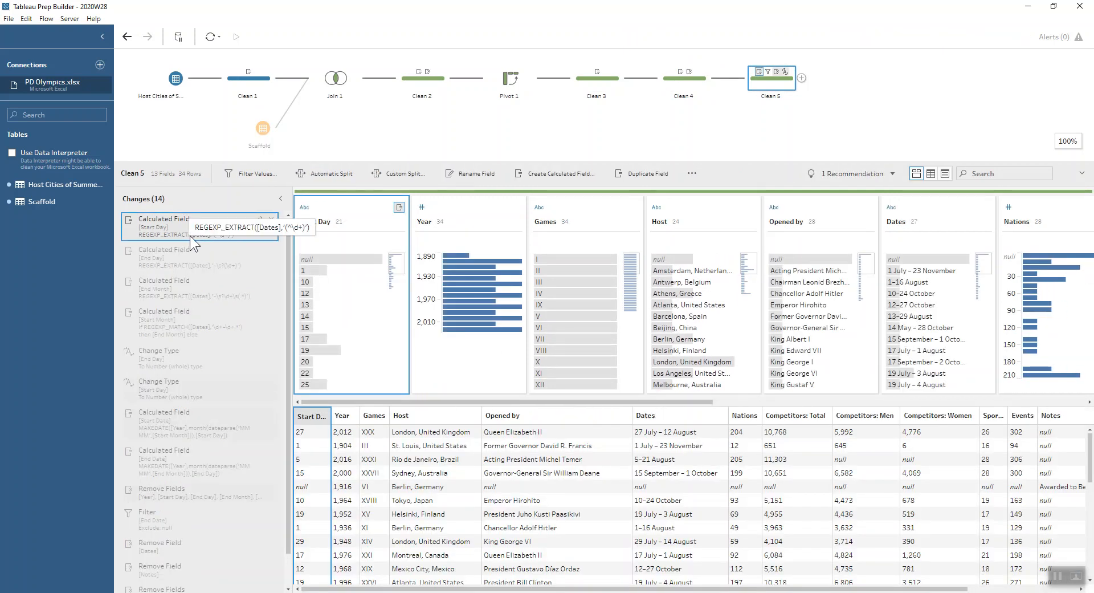
pyautogui.moveTo(906, 282)
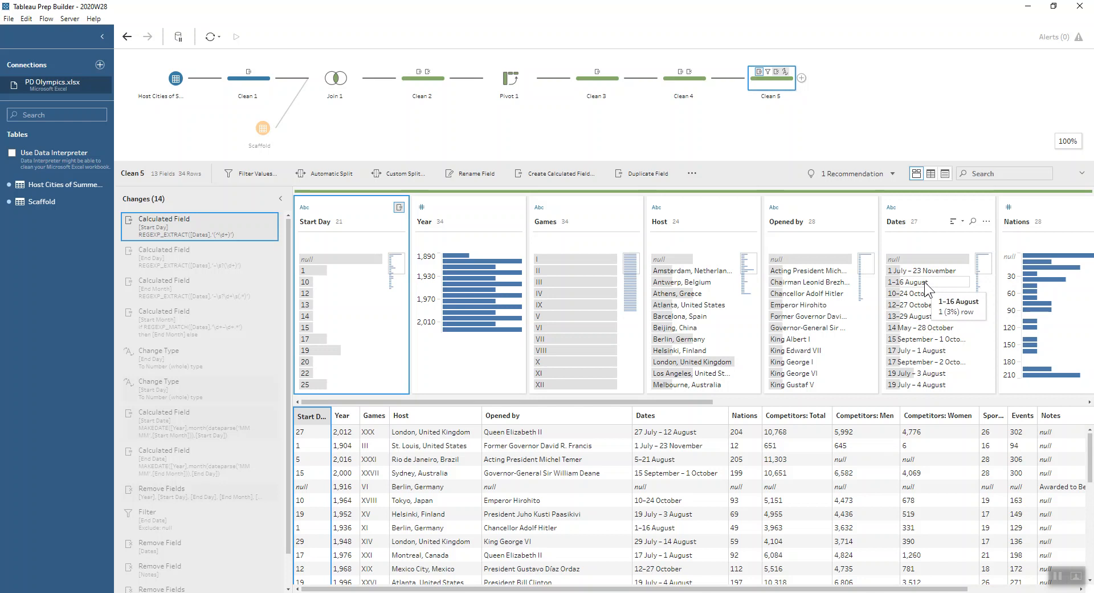
# - Review the Start Day regex formula, then bring up End Day's REGEXP_EXTRACT([Dates],'-\s?(\d+)')
pyautogui.doubleClick(153, 233)
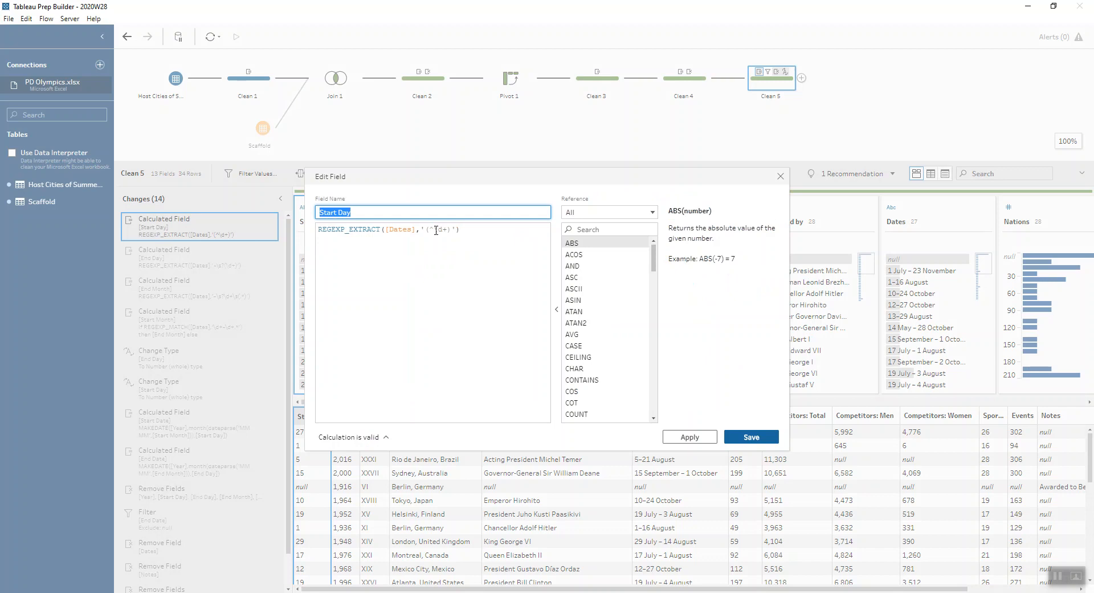
pyautogui.click(439, 243)
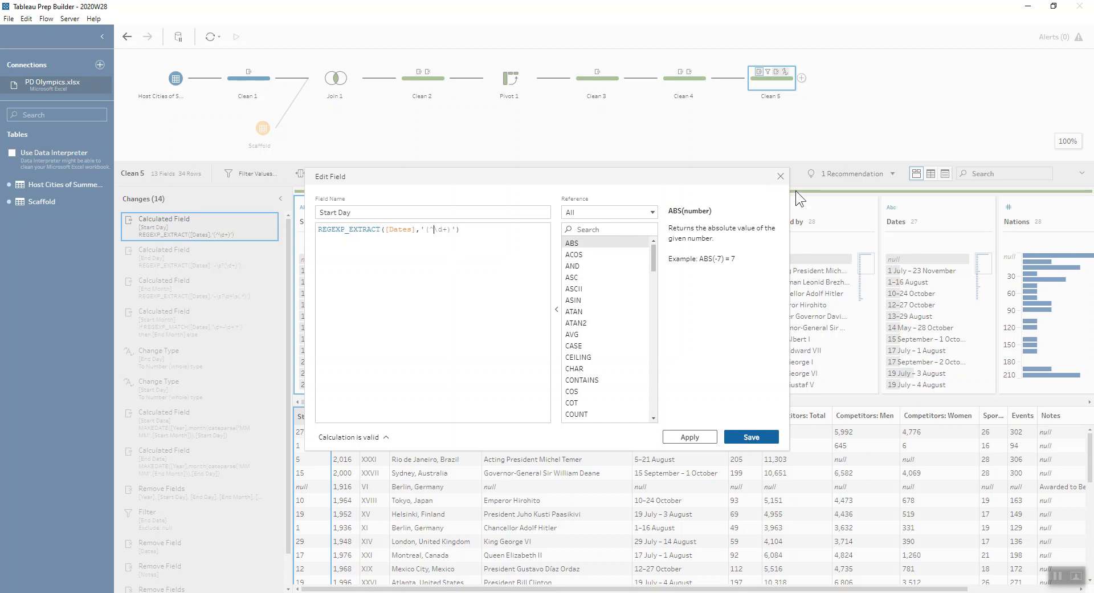
pyautogui.click(779, 178)
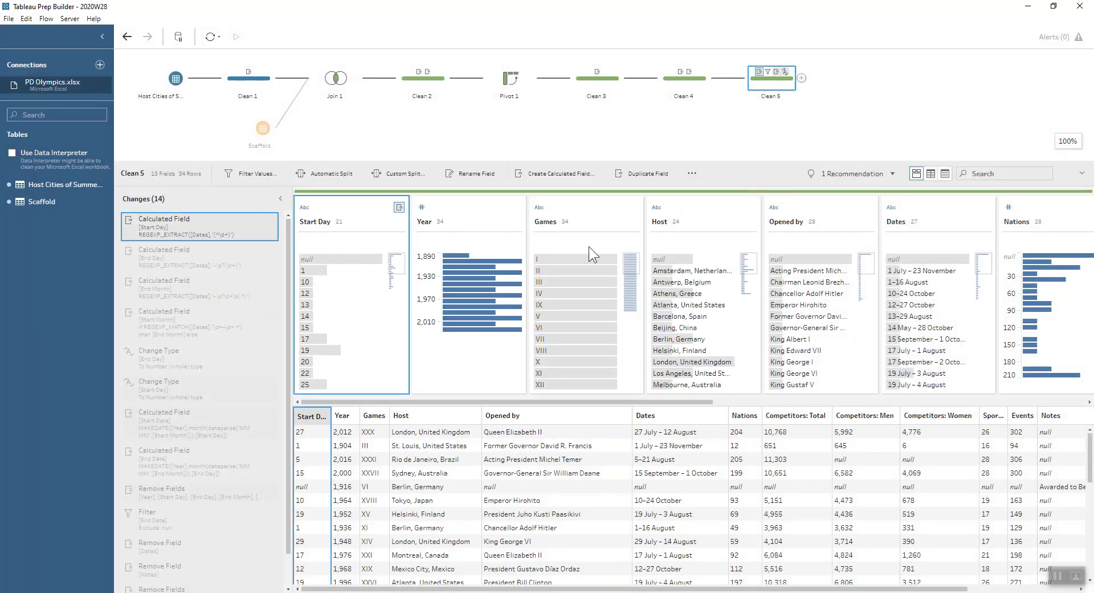
pyautogui.click(209, 254)
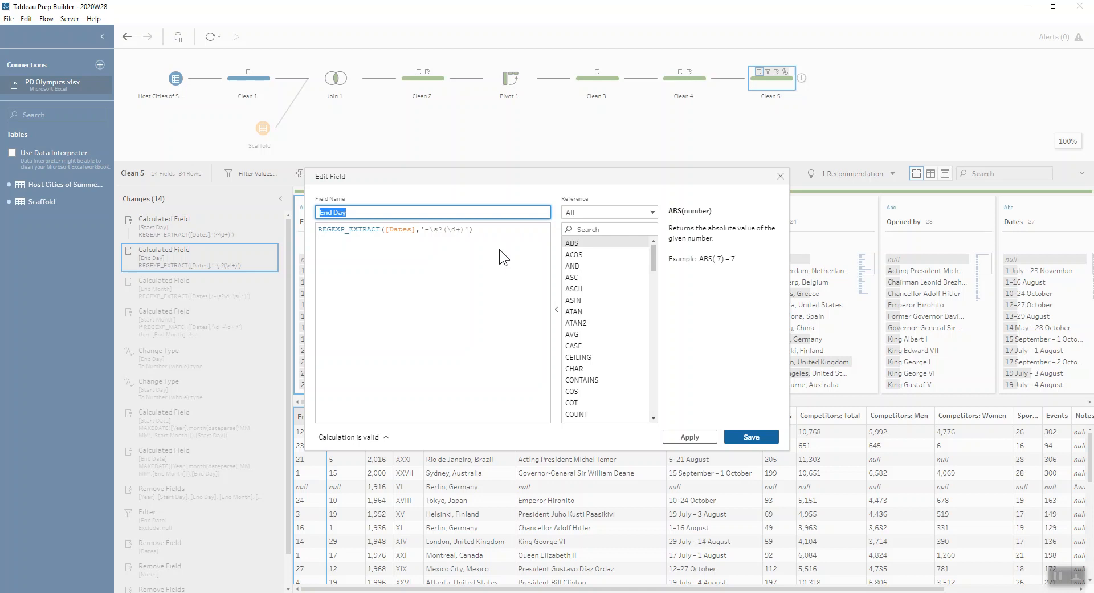
# - Review the End Month calculation that produces month names, leaving Start Month next
pyautogui.click(779, 178)
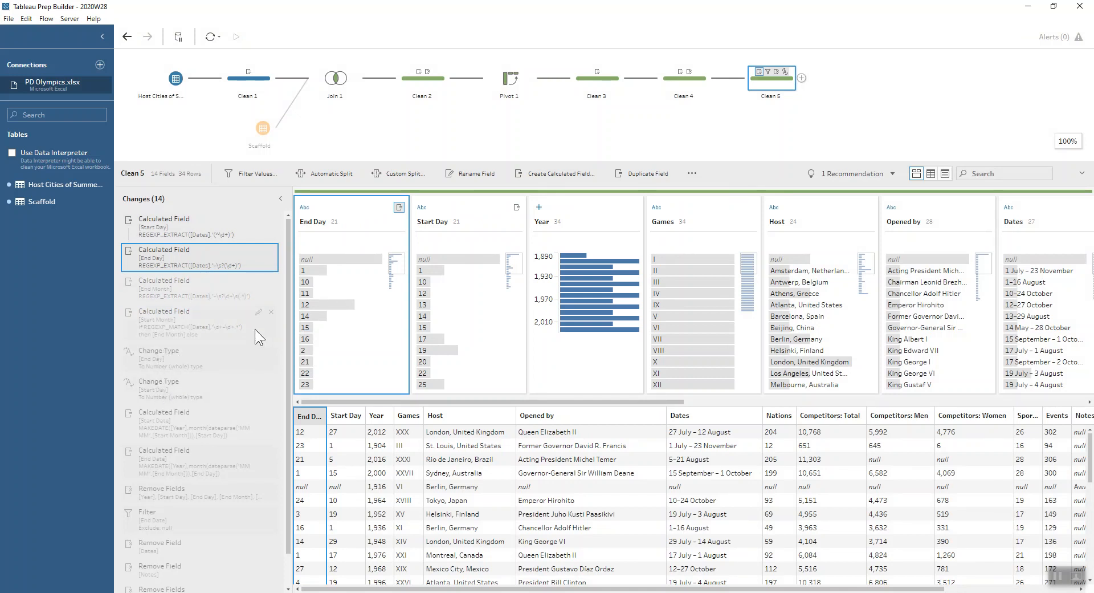
pyautogui.moveTo(200, 225)
pyautogui.doubleClick(173, 294)
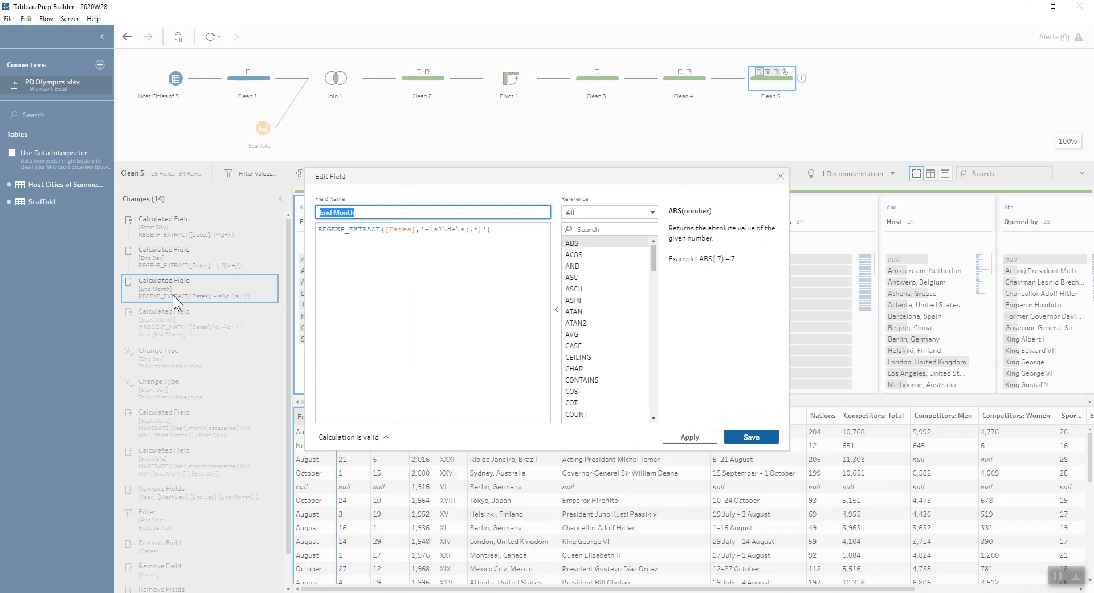
pyautogui.click(782, 177)
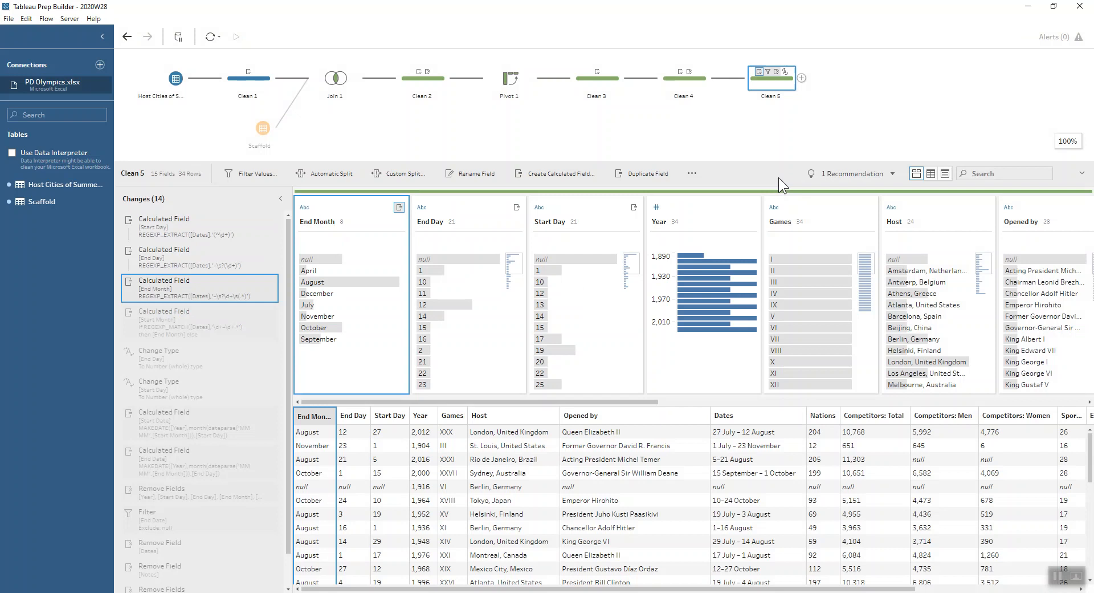
# - Review and save Start Month's IF REGEXP_MATCH formula: End Month for same-month ranges, else first extracted month
pyautogui.doubleClick(166, 312)
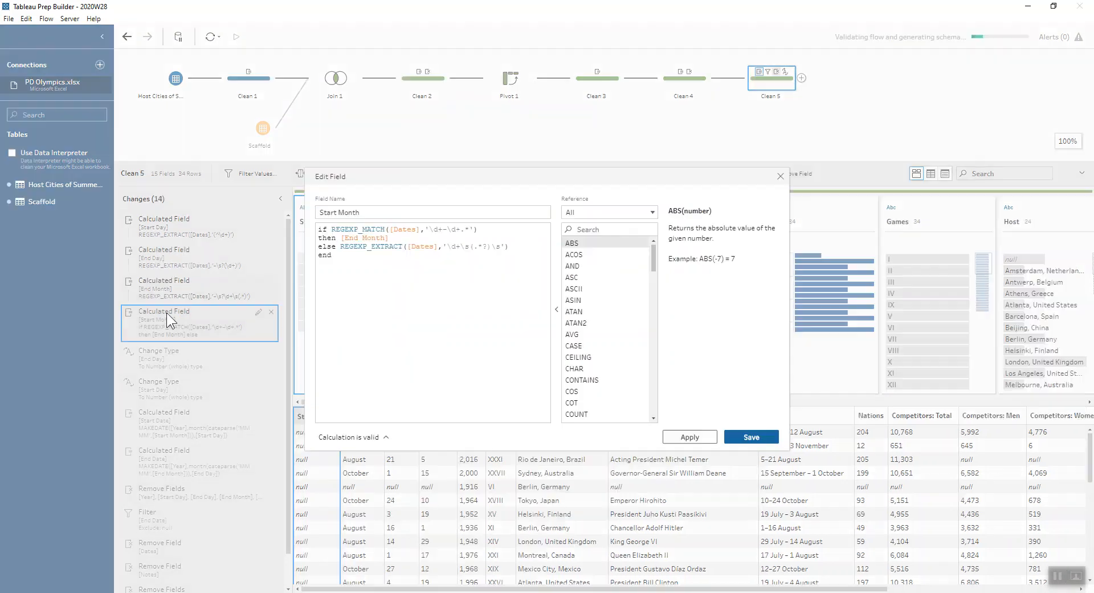
pyautogui.moveTo(453, 184)
pyautogui.mouseDown()
pyautogui.moveTo(293, 182)
pyautogui.moveTo(372, 130)
pyautogui.mouseUp()
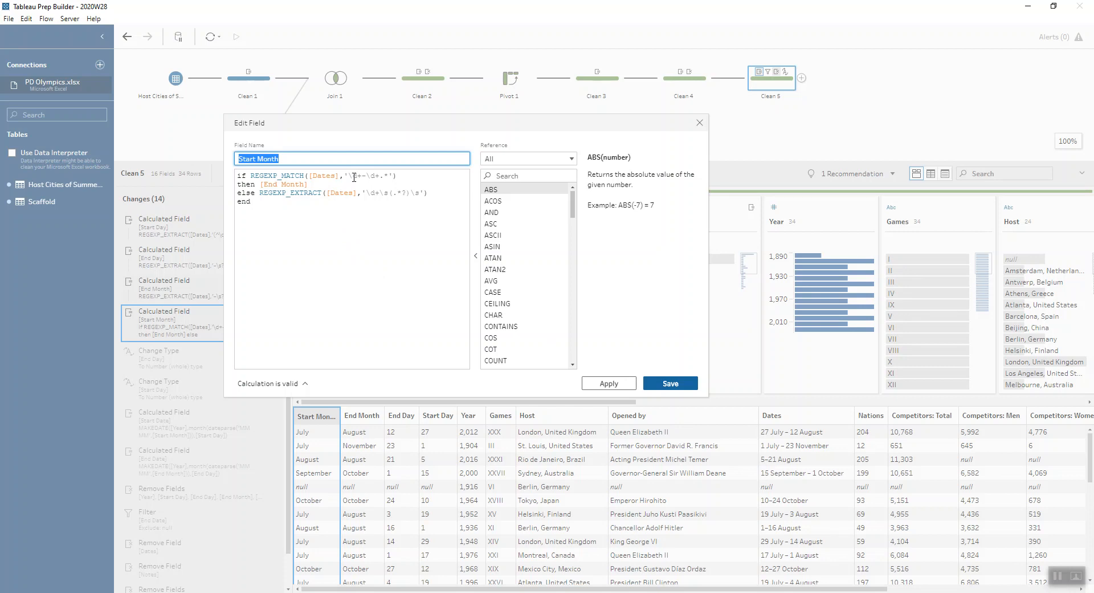
pyautogui.click(323, 183)
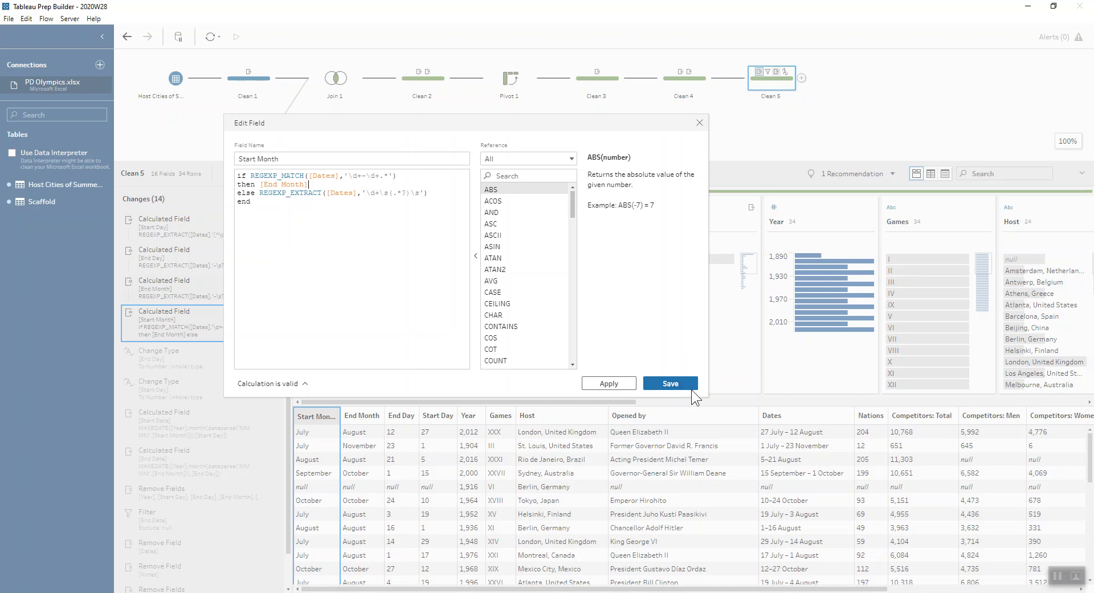
pyautogui.click(670, 383)
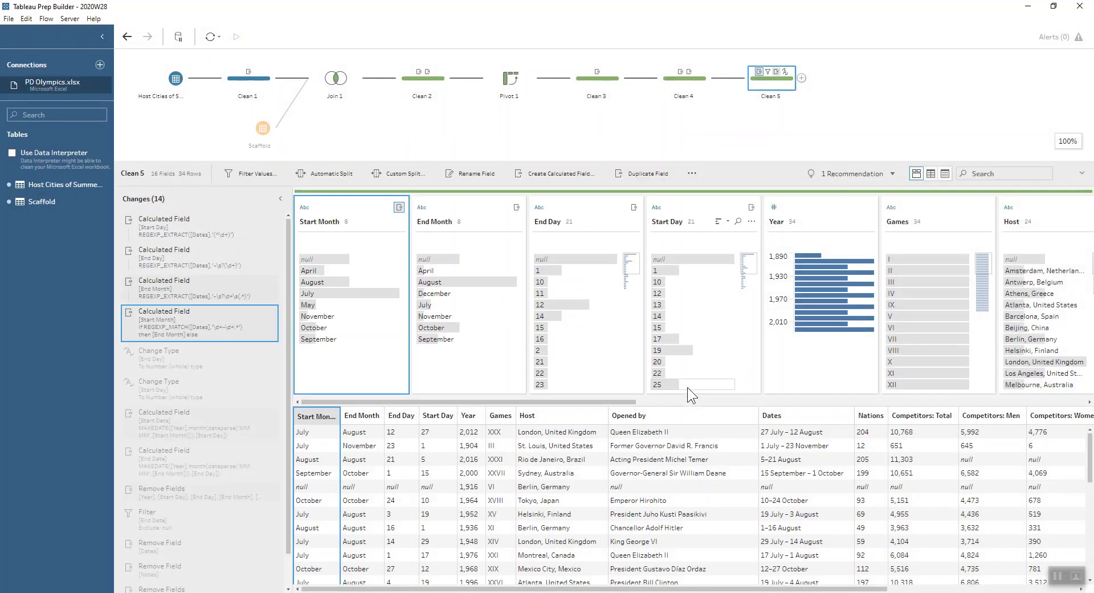
# - Check DATEPARSE in the function reference, then save Start Date as MAKEDATE(Year, Start Month, Start Day)
pyautogui.doubleClick(201, 427)
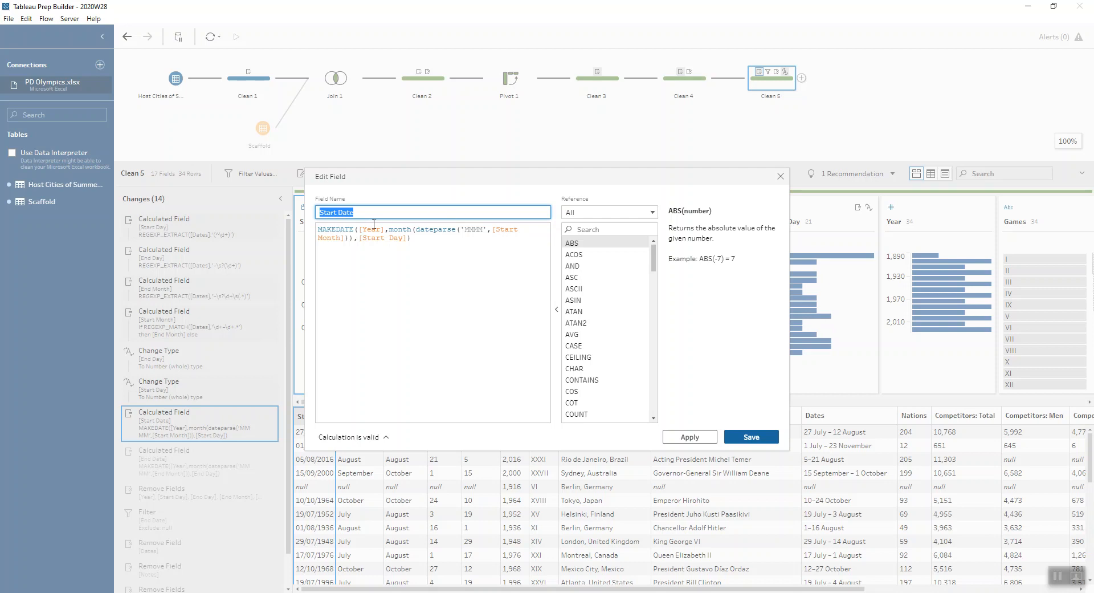
pyautogui.click(586, 229)
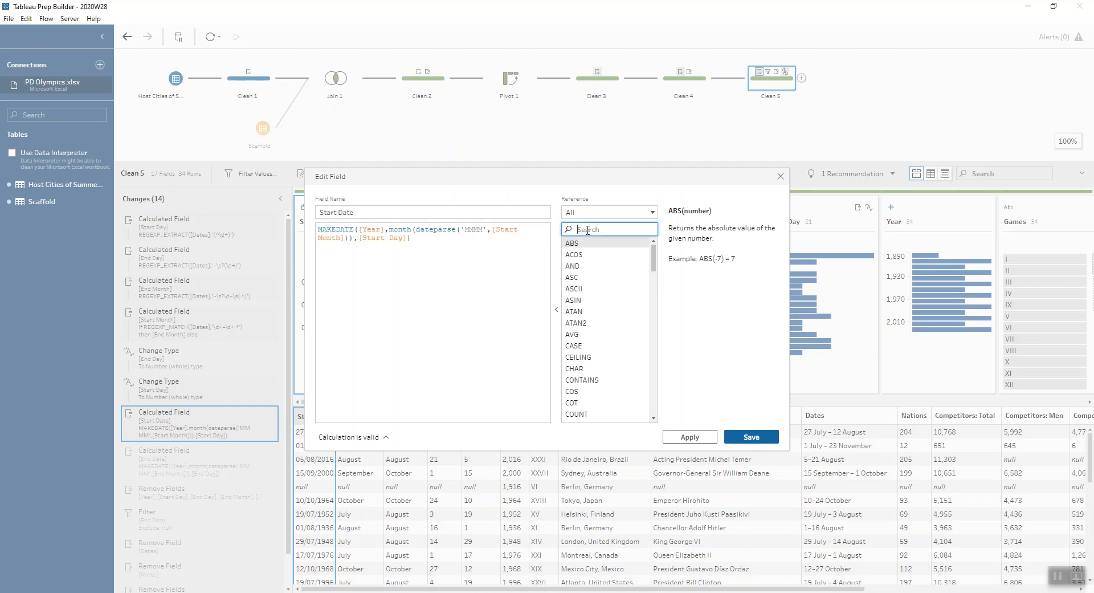
pyautogui.write('dat')
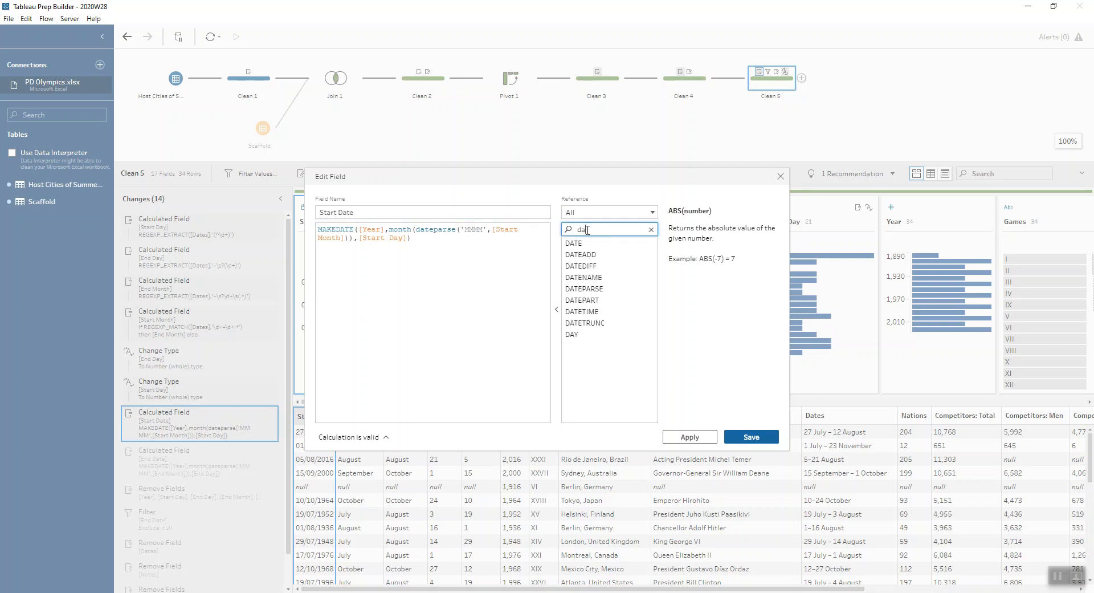
pyautogui.click(605, 288)
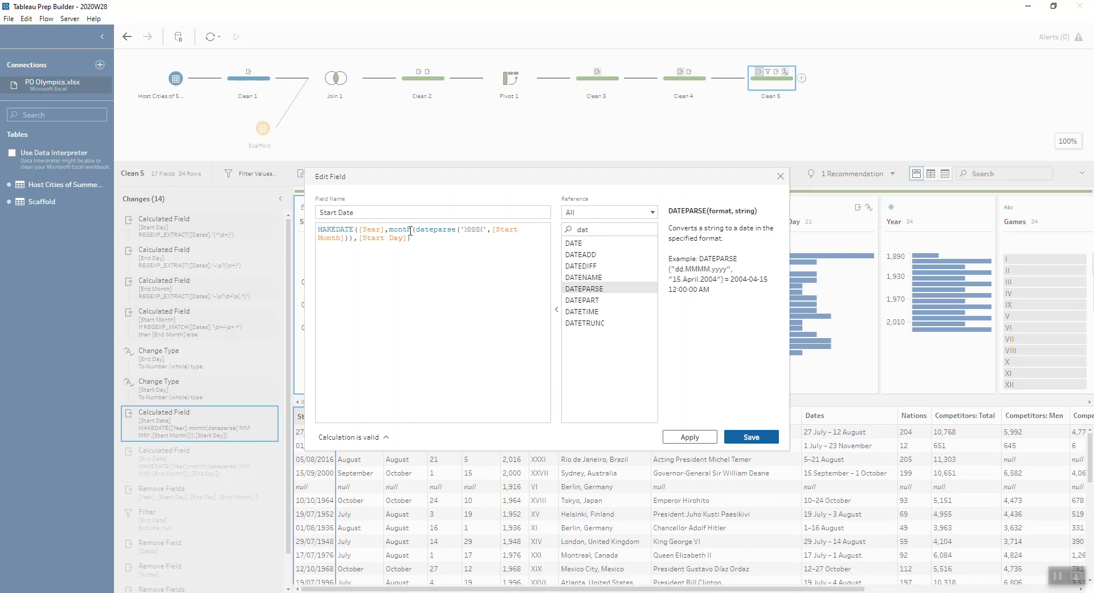
pyautogui.click(747, 432)
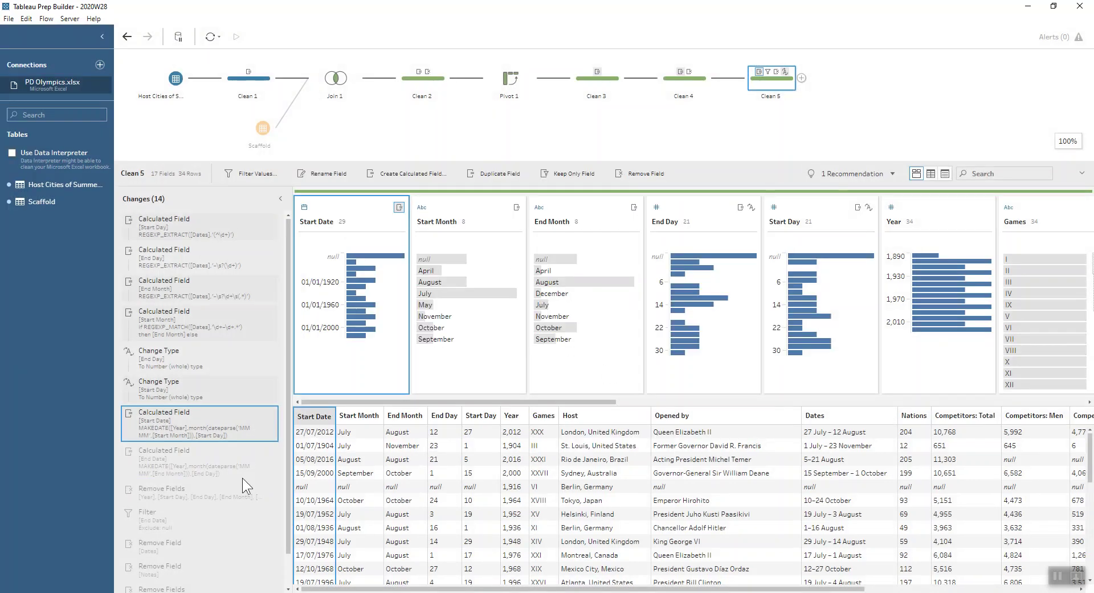
# - View the final Clean 5 output: Start Date, End Date, Games, Host, Nations, Sports, Events over 28 rows
pyautogui.click(207, 476)
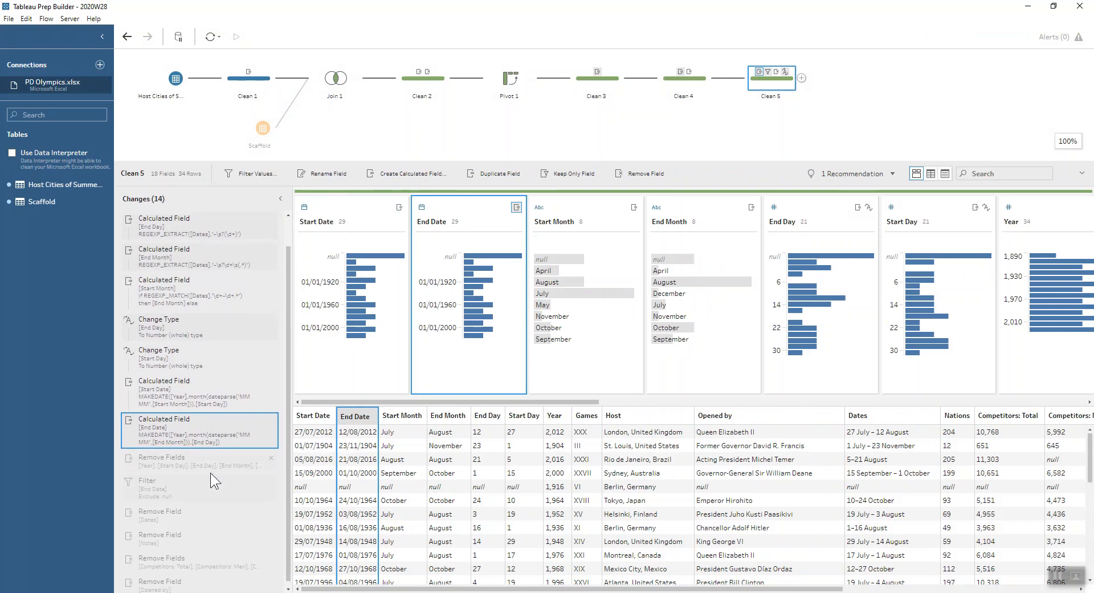
pyautogui.moveTo(200, 578)
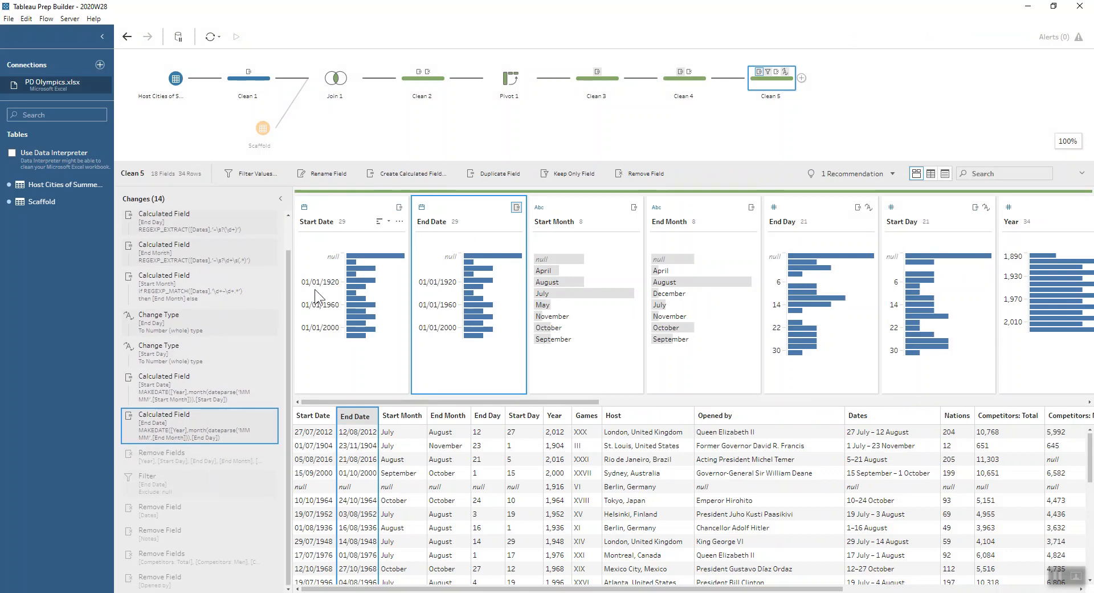
pyautogui.click(173, 581)
pyautogui.moveTo(609, 339)
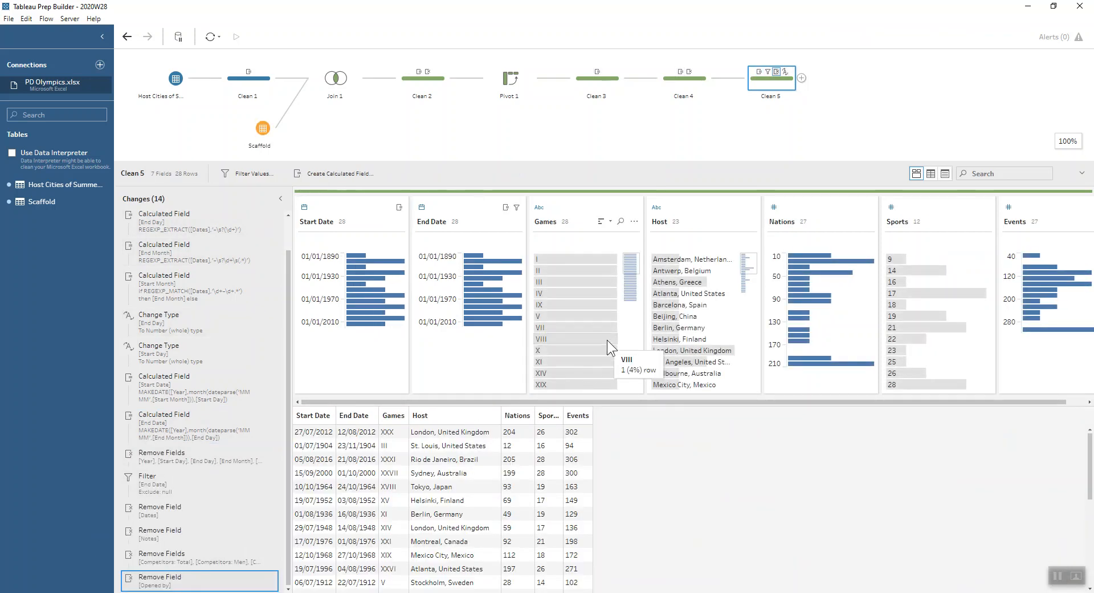